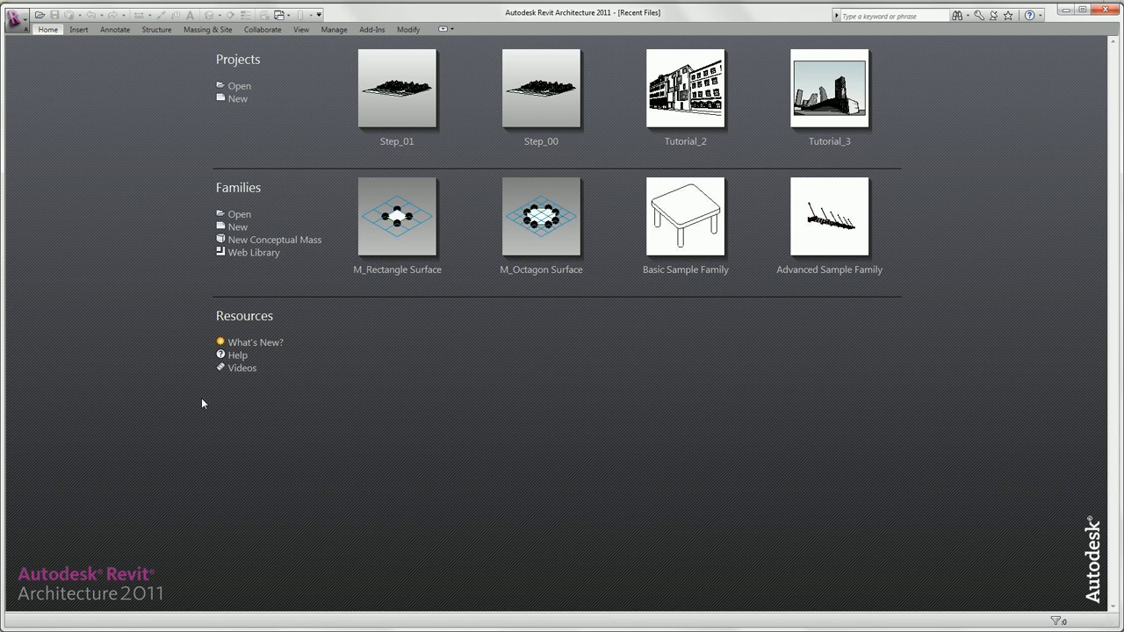
Open the Step_02 project and dock the Properties palette on the right side of the drawing area.
click(238, 86)
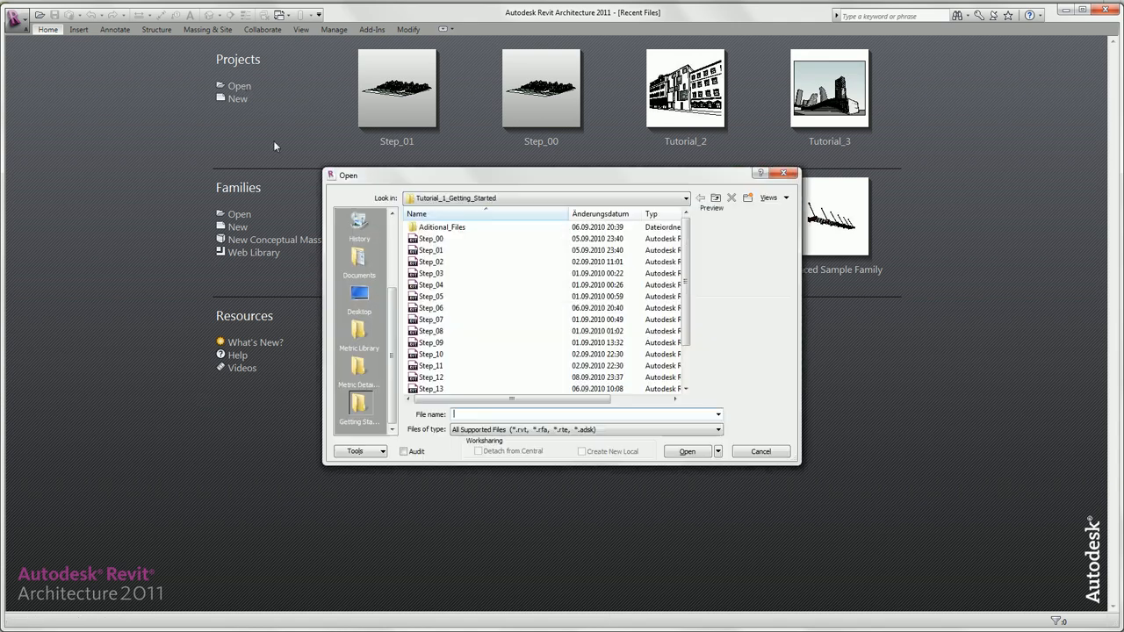
click(439, 262)
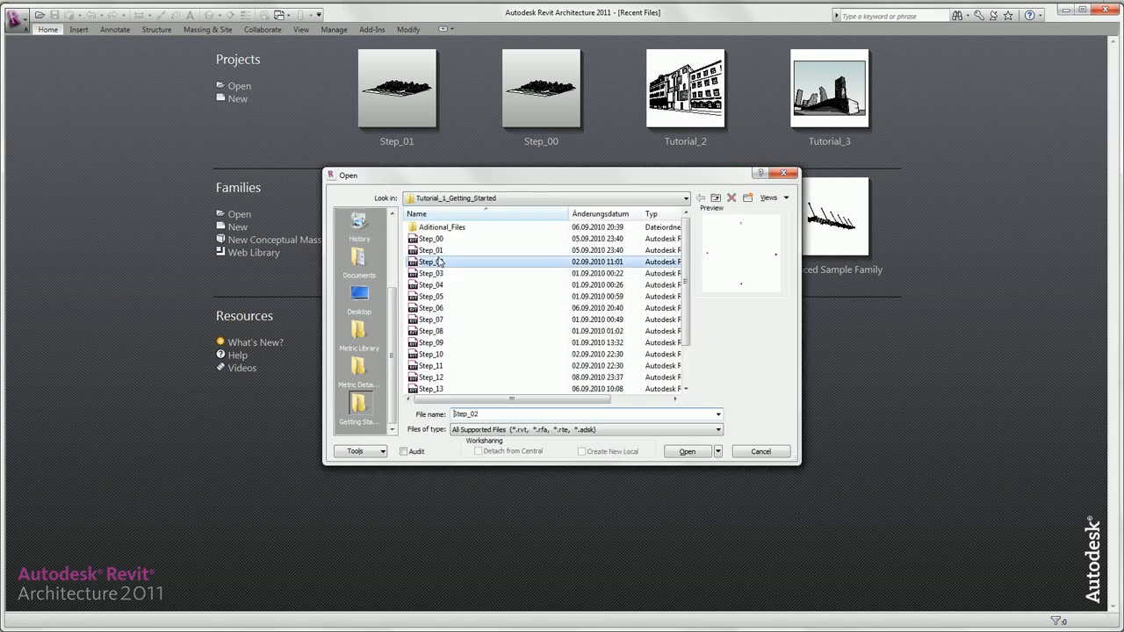
click(685, 451)
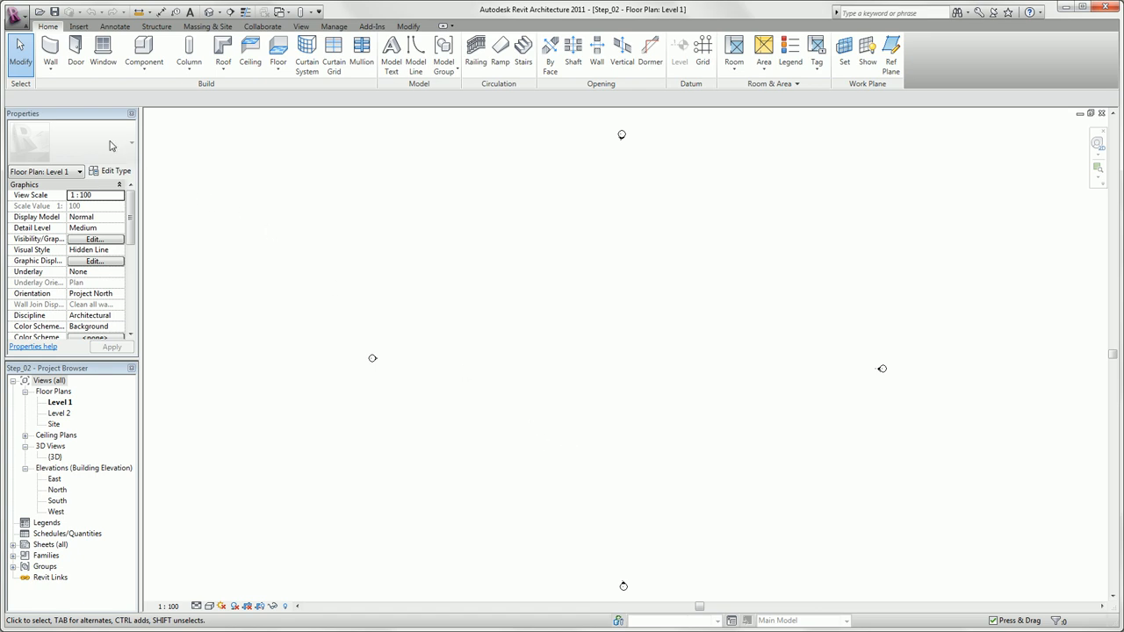
drag(99, 117, 1034, 121)
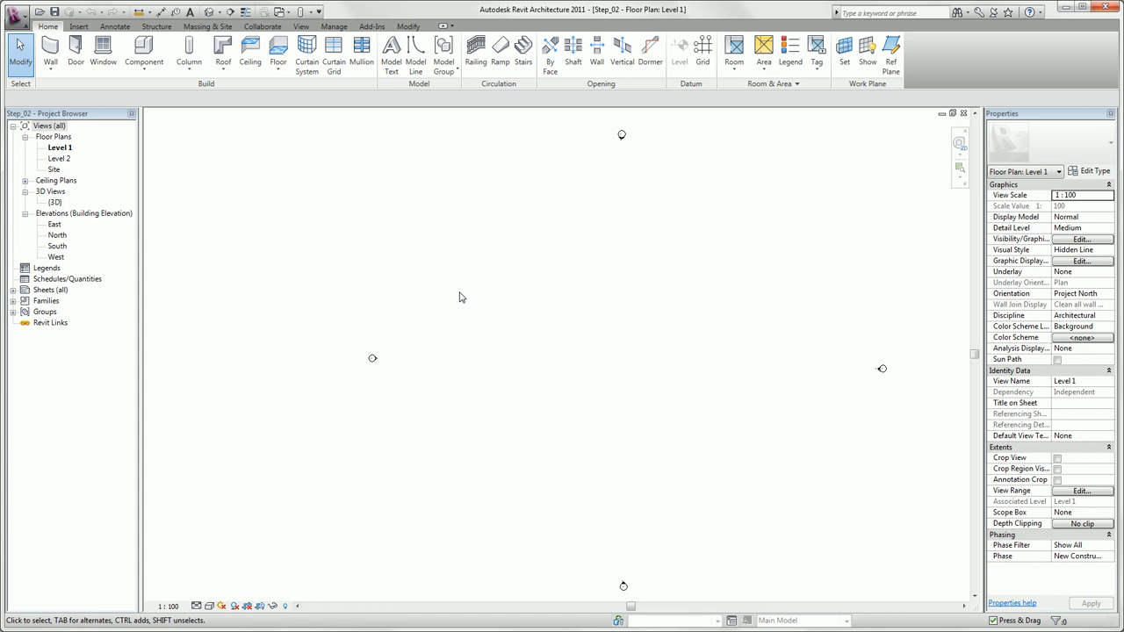
Draw a vertical grid line in the Level 1 plan, just inside the west elevation marker, spanning most of the area between the north and south markers.
click(702, 59)
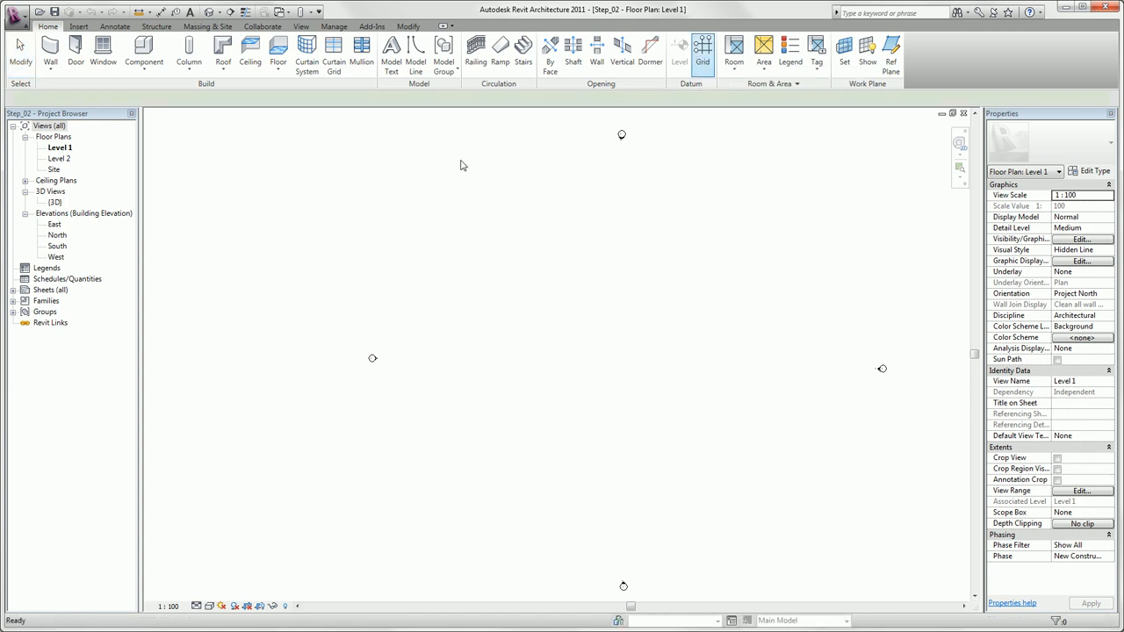
click(419, 185)
click(419, 524)
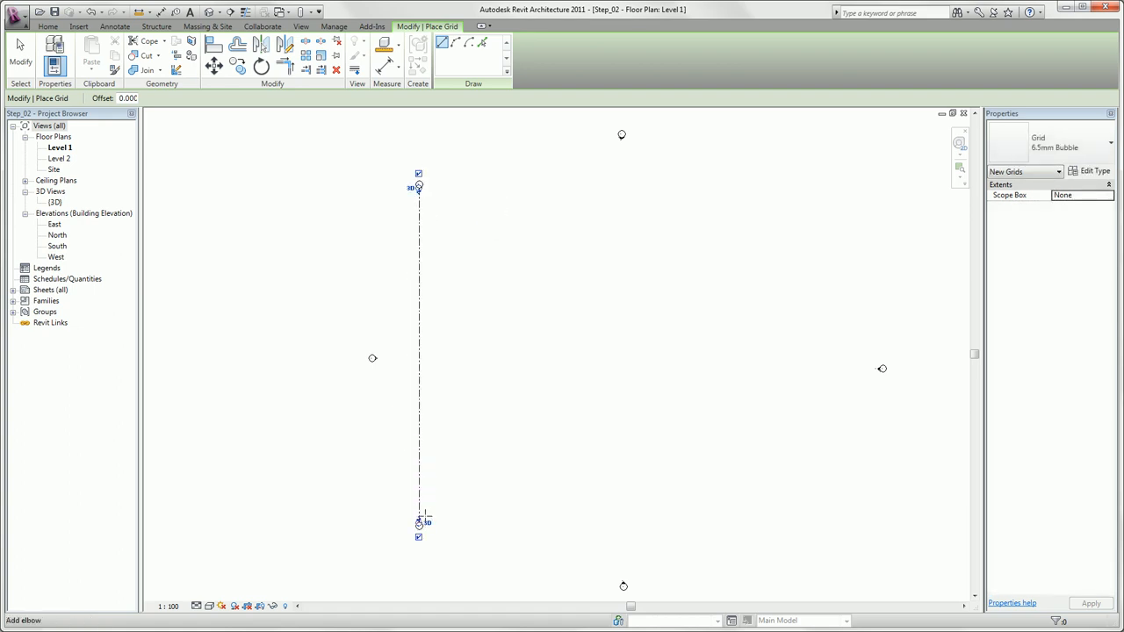
key(Escape)
key(Escape)
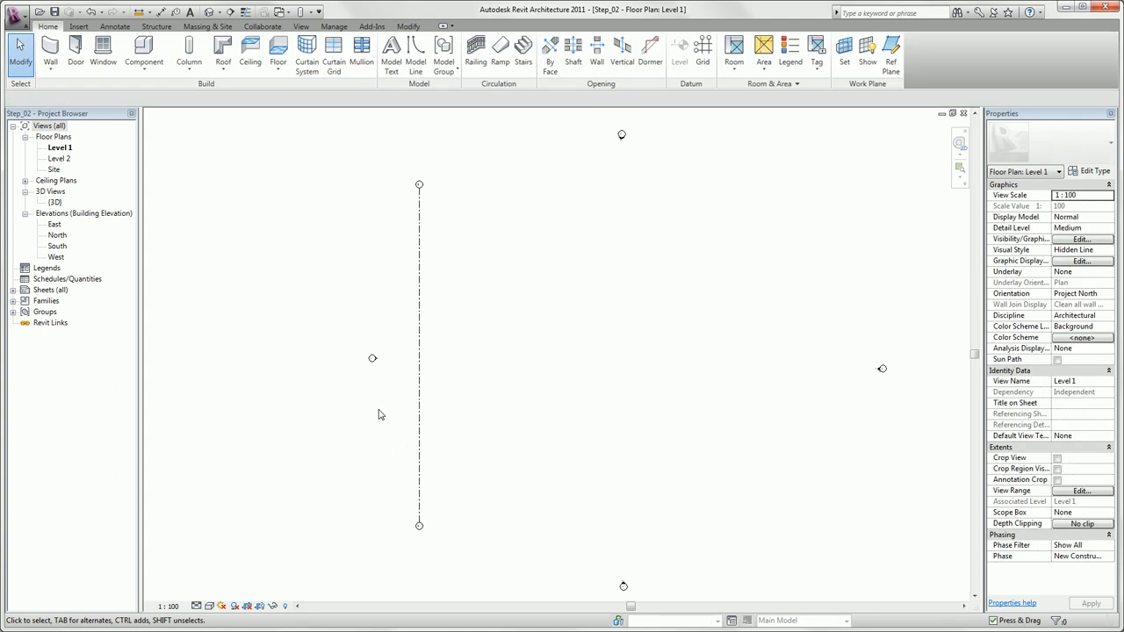
Copy the vertical grid line horizontally to the east at a distance of 3.00.
click(419, 404)
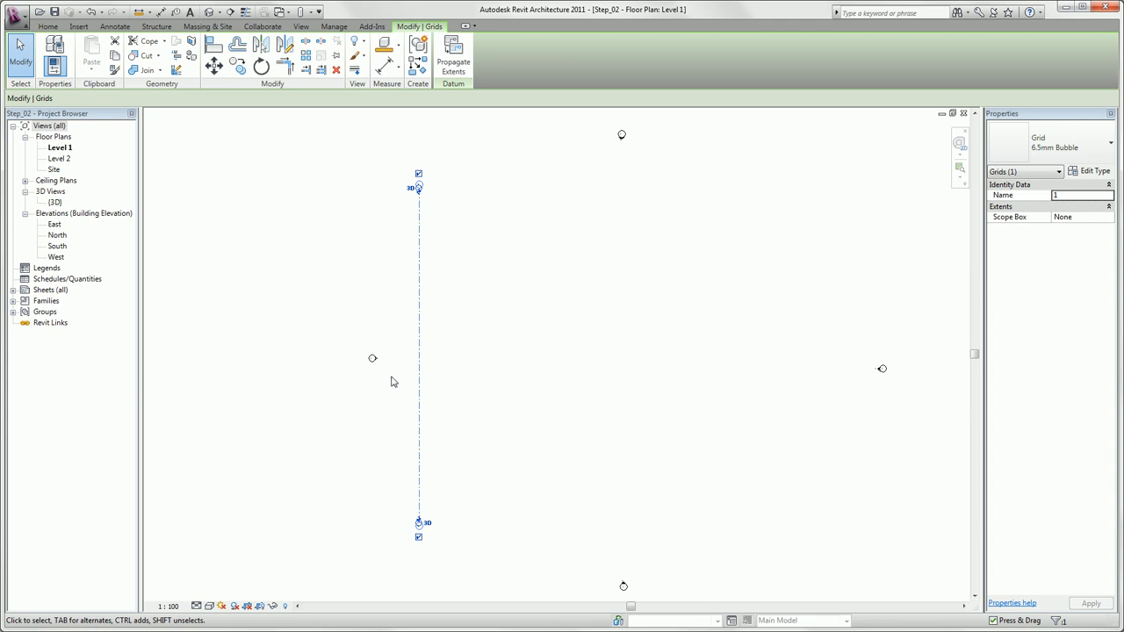
click(239, 69)
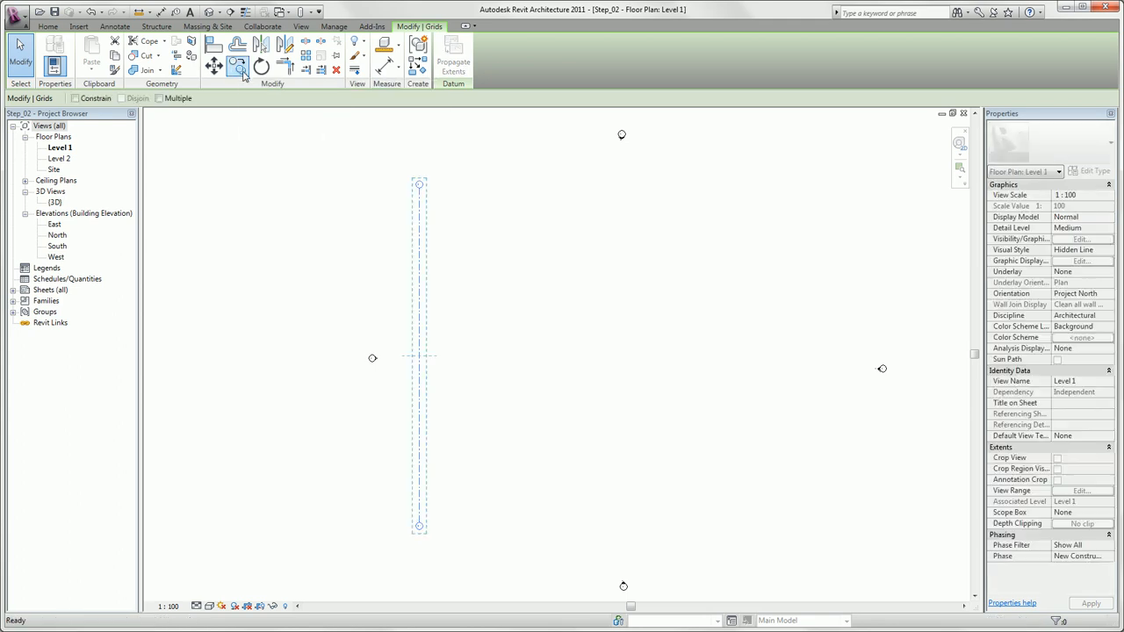
click(421, 210)
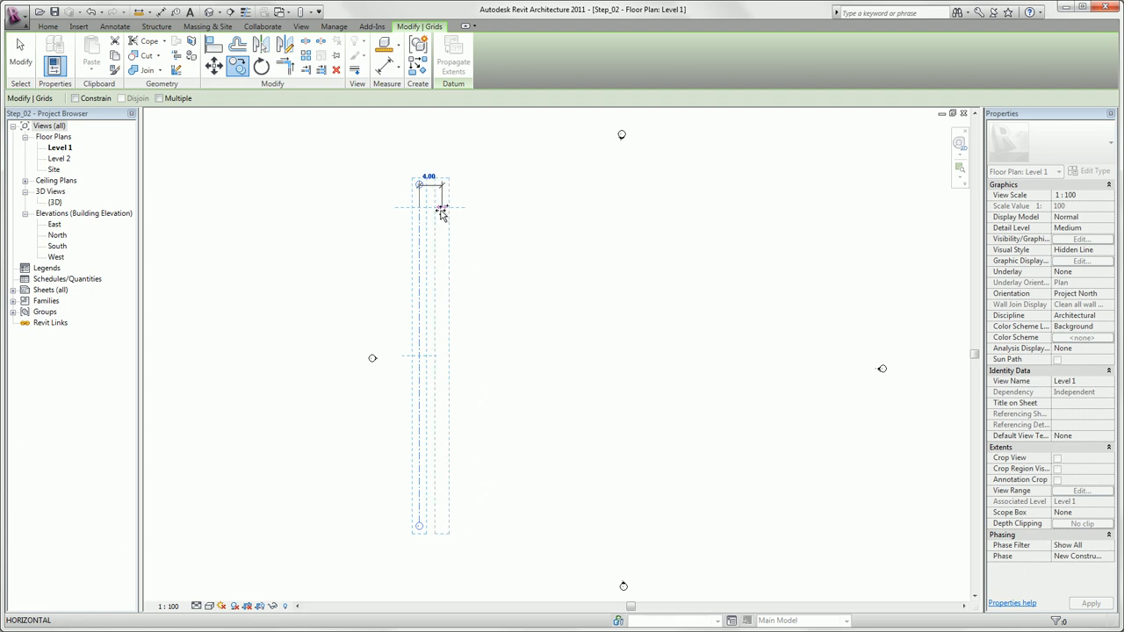
click(436, 210)
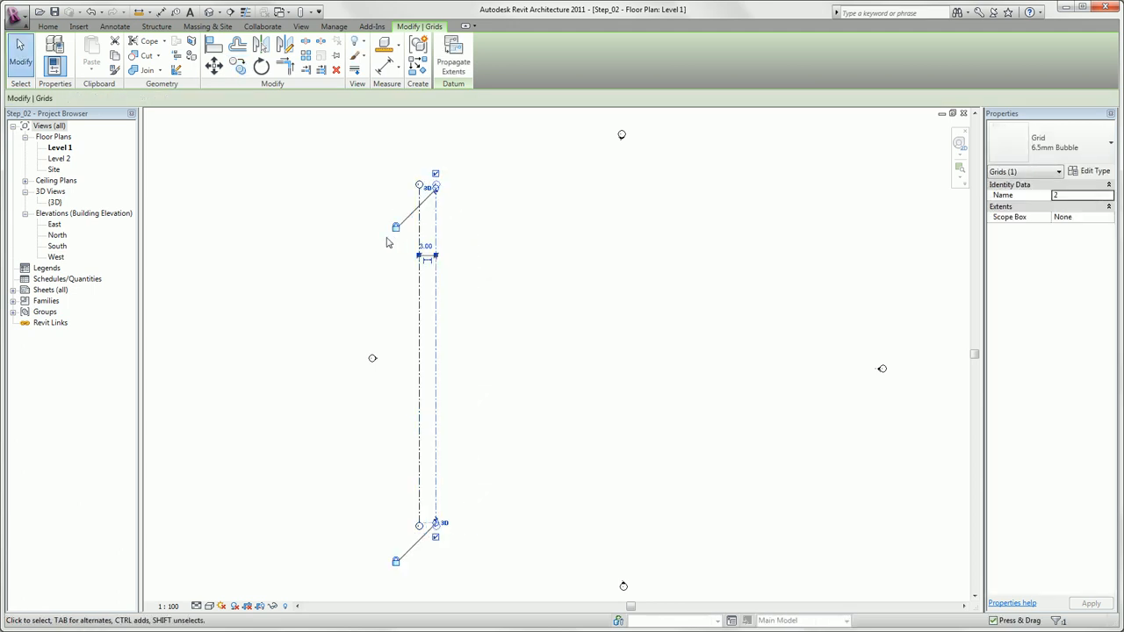
key(Escape)
Array grid 2 horizontally to the east as 5 ungrouped items, with 10 between neighbouring lines.
scroll(420, 186, up, 5)
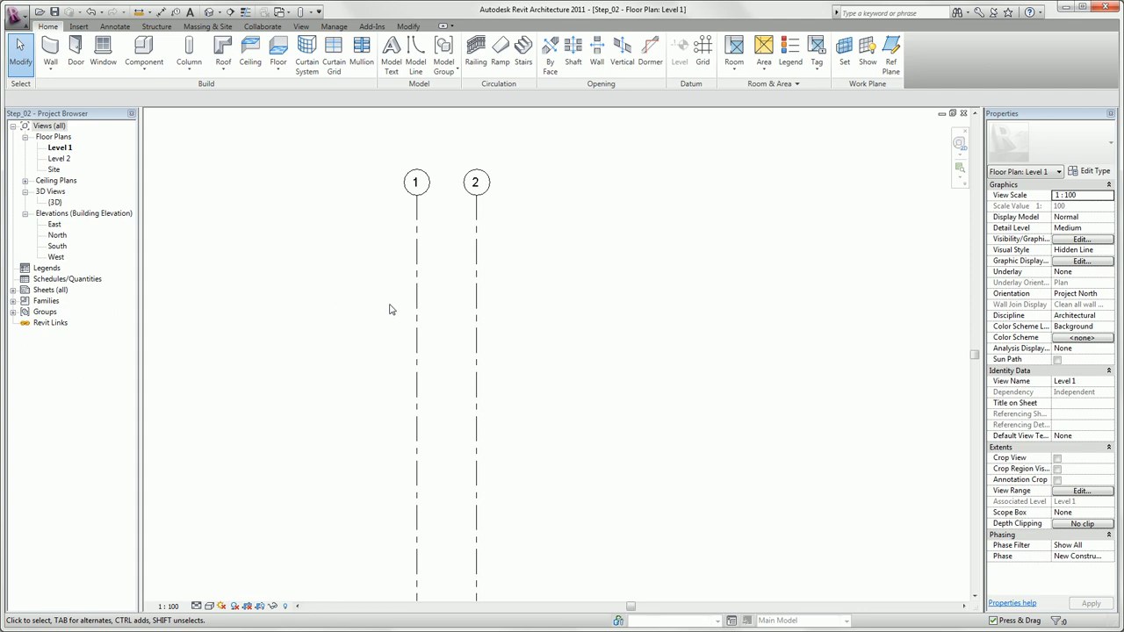
click(475, 300)
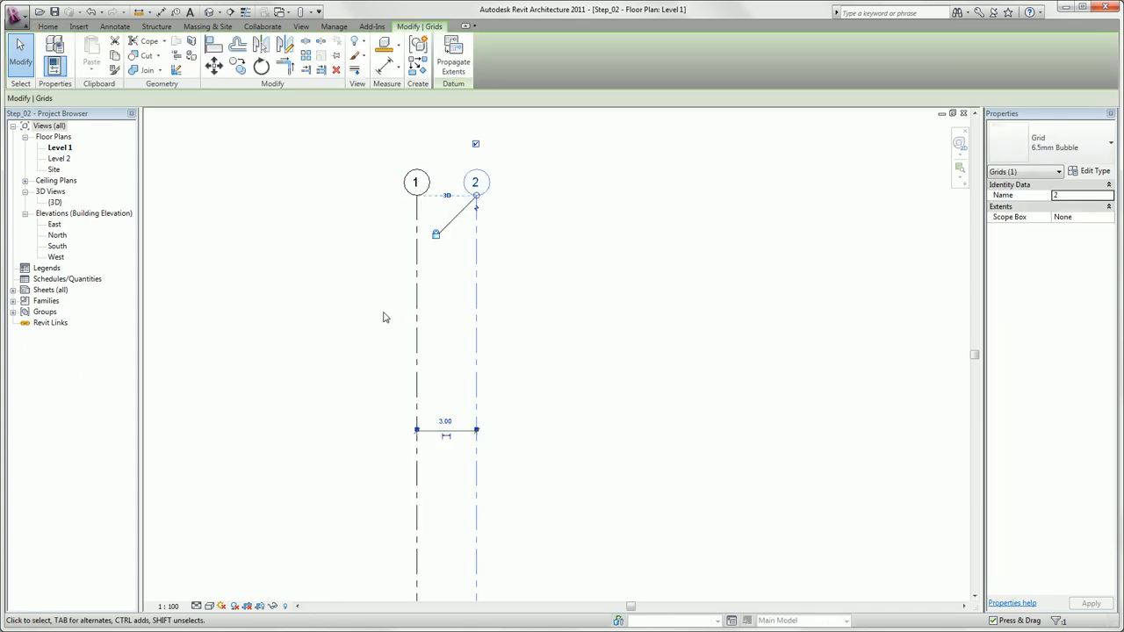
click(307, 58)
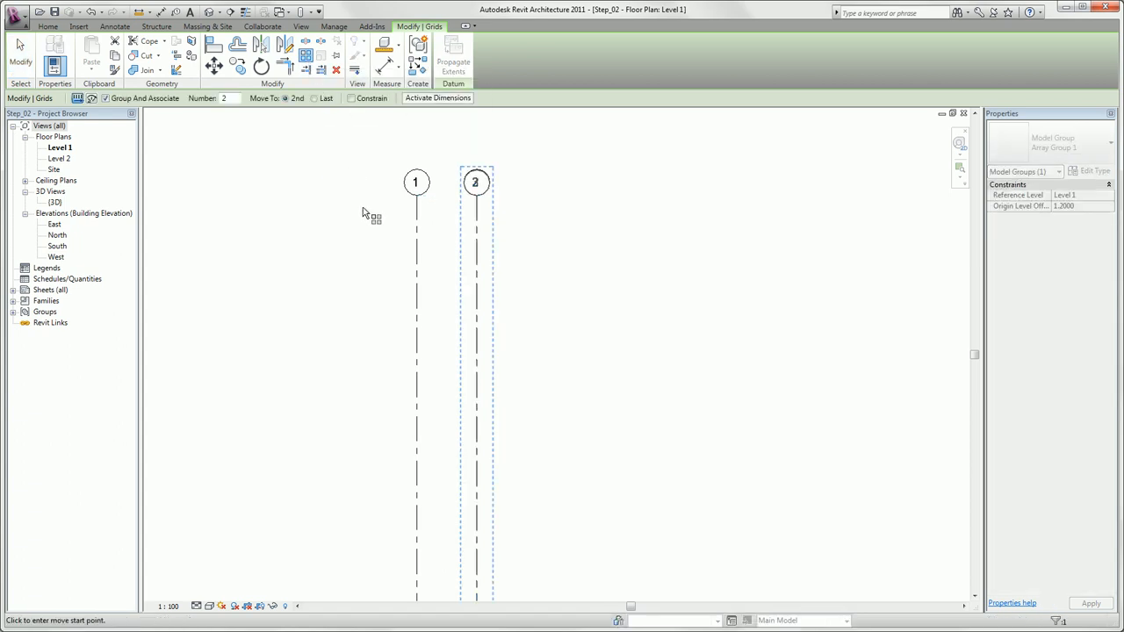
click(107, 99)
double_click(230, 98)
text(5)
click(476, 195)
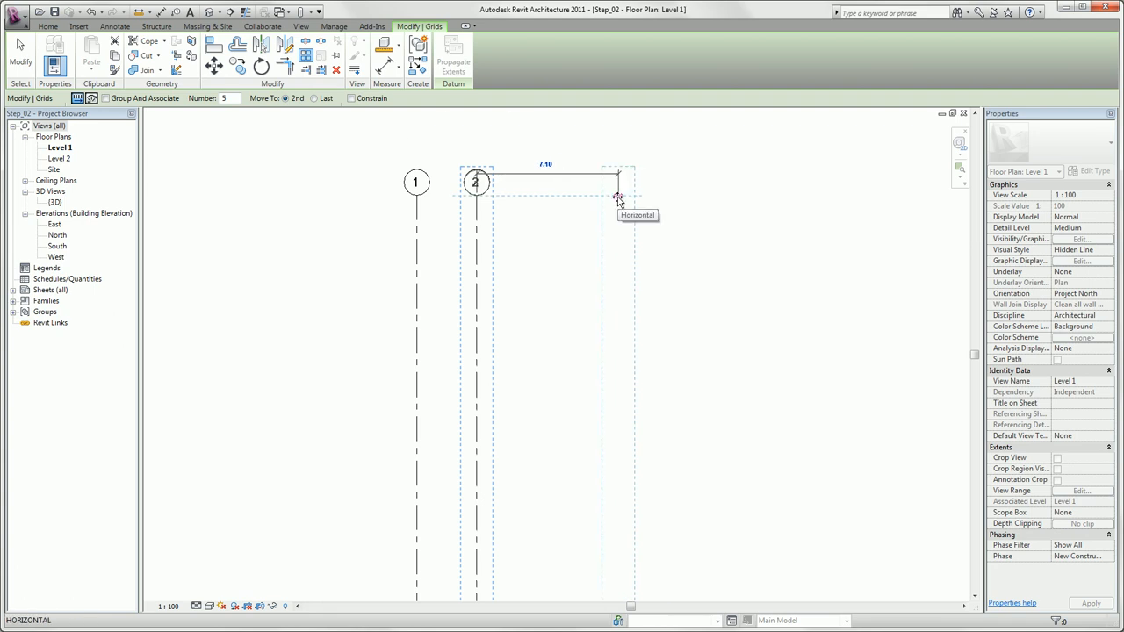
text(10)
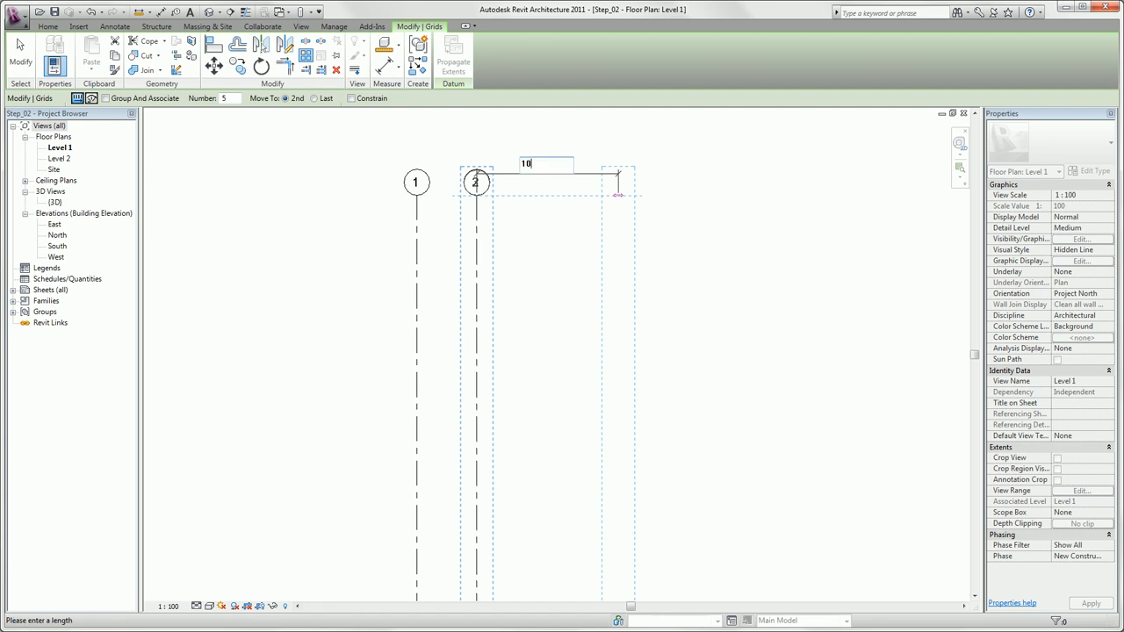
key(Return)
Draw a horizontal grid line crossing all the vertical grids, a little below their upper bubbles.
scroll(588, 222, down, 4)
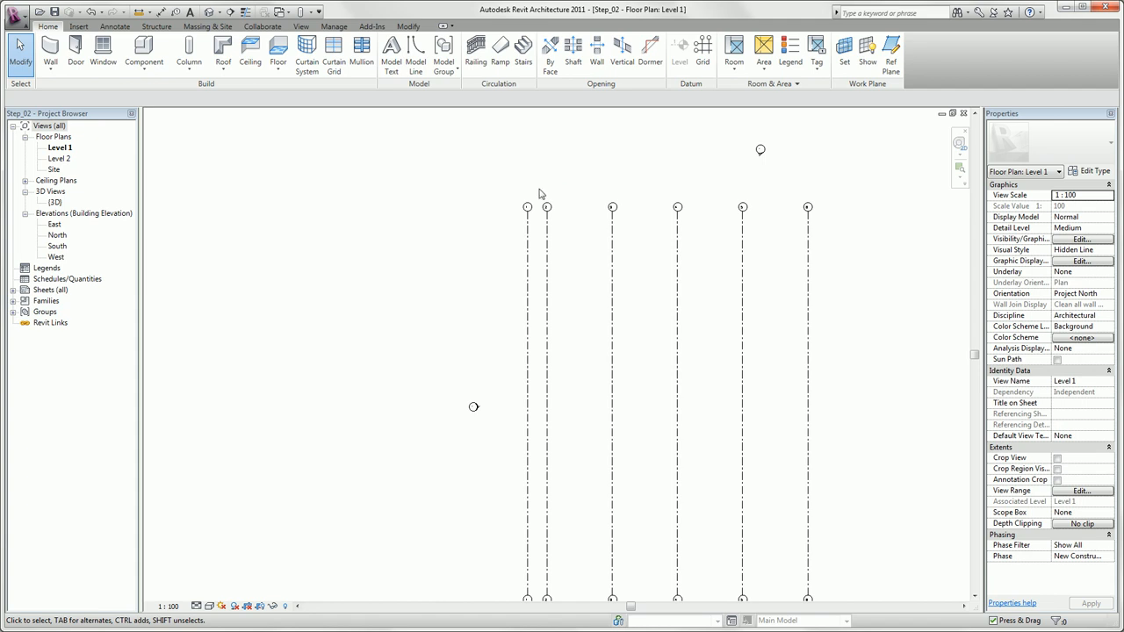
click(702, 63)
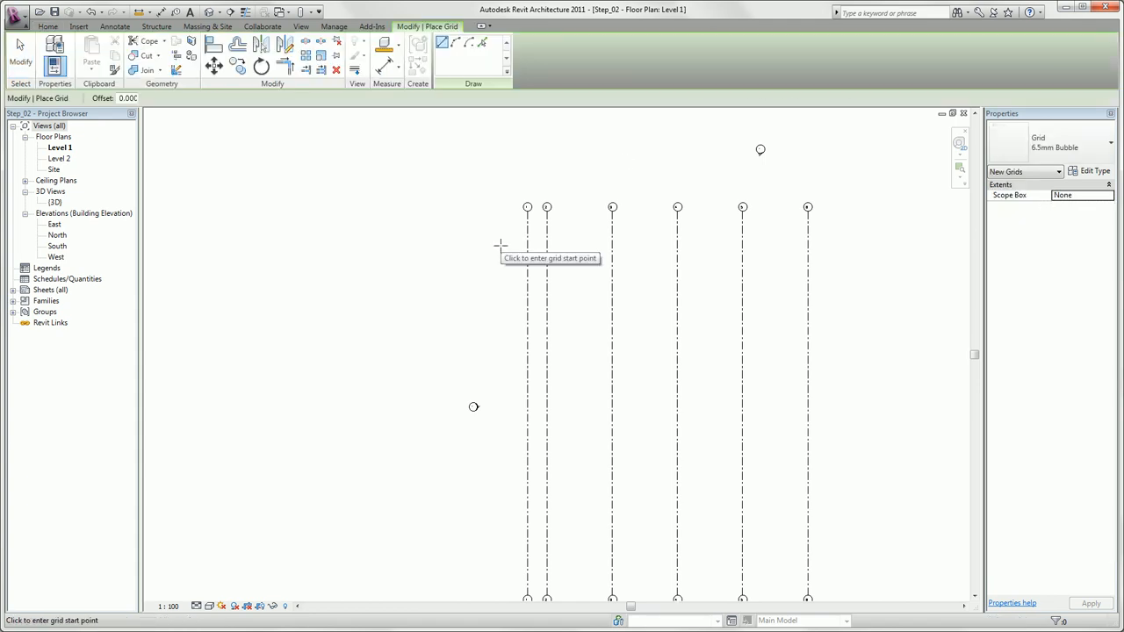
click(503, 260)
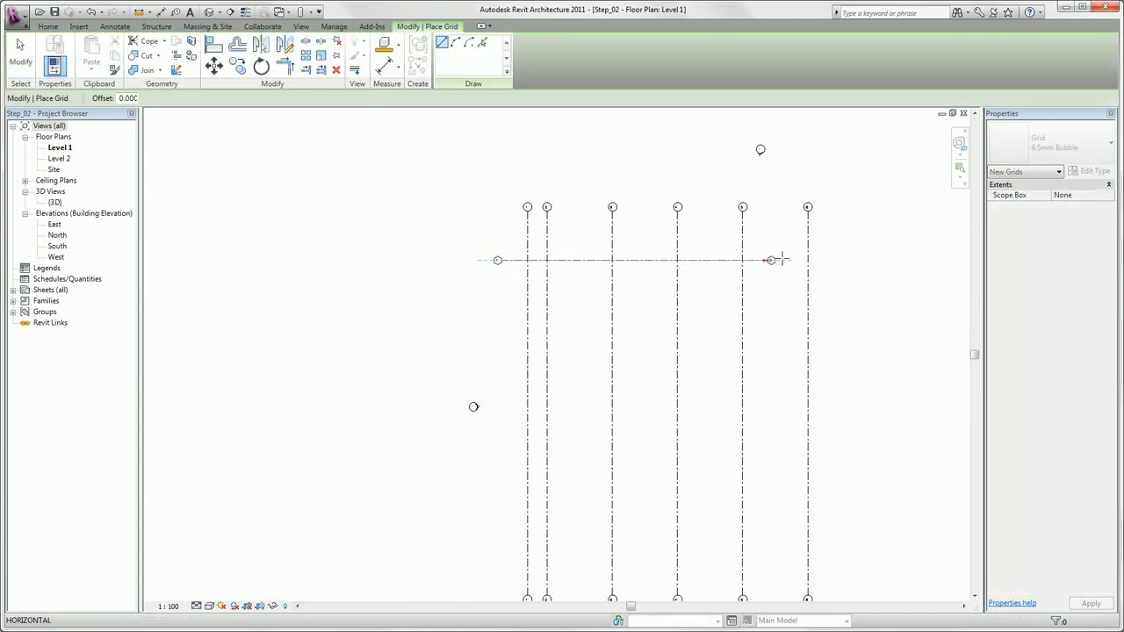
click(851, 260)
key(Escape)
key(Escape)
Rename the horizontal grid line as A.
scroll(488, 285, up, 4)
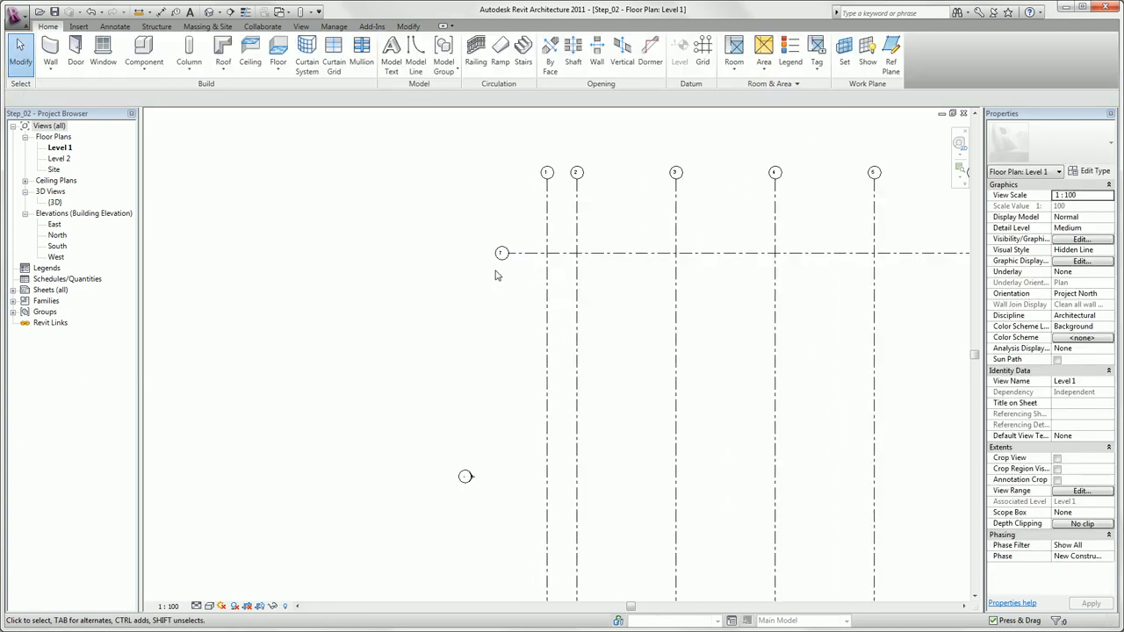
scroll(518, 250, up, 2)
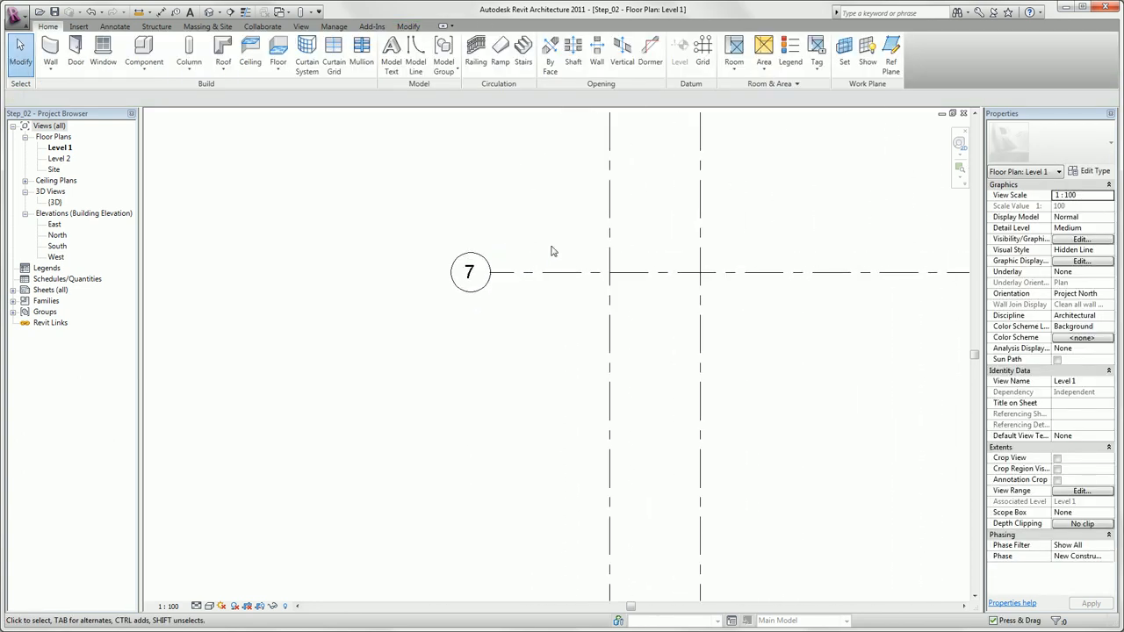
double_click(472, 274)
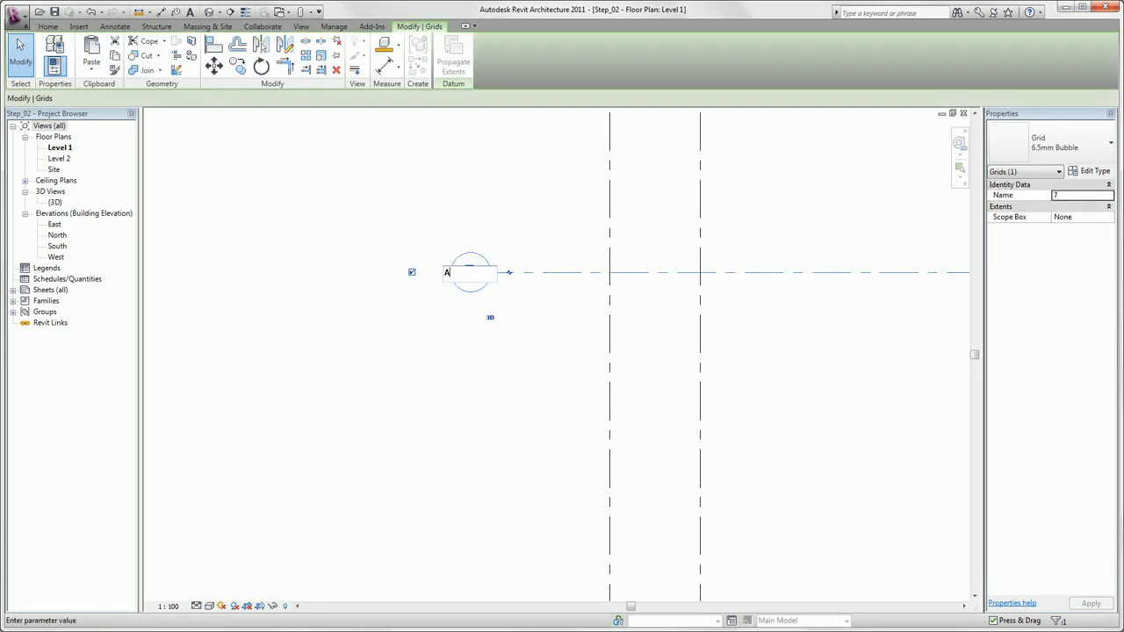
click(491, 223)
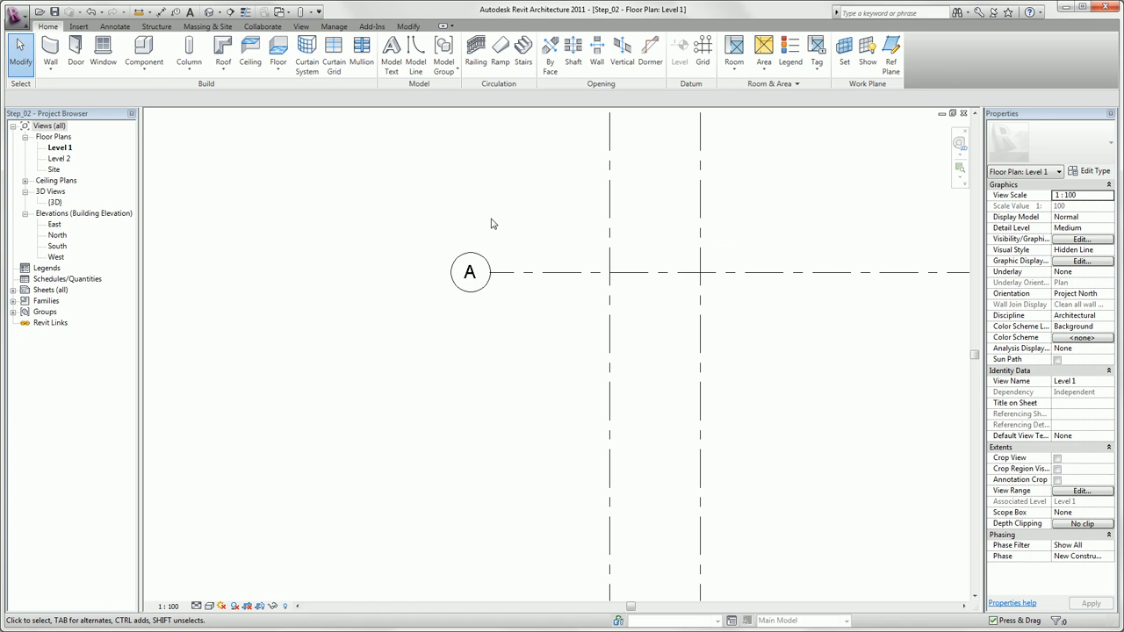
Array grid A vertically downward as 5 ungrouped items, with 10 between neighbouring lines.
click(508, 275)
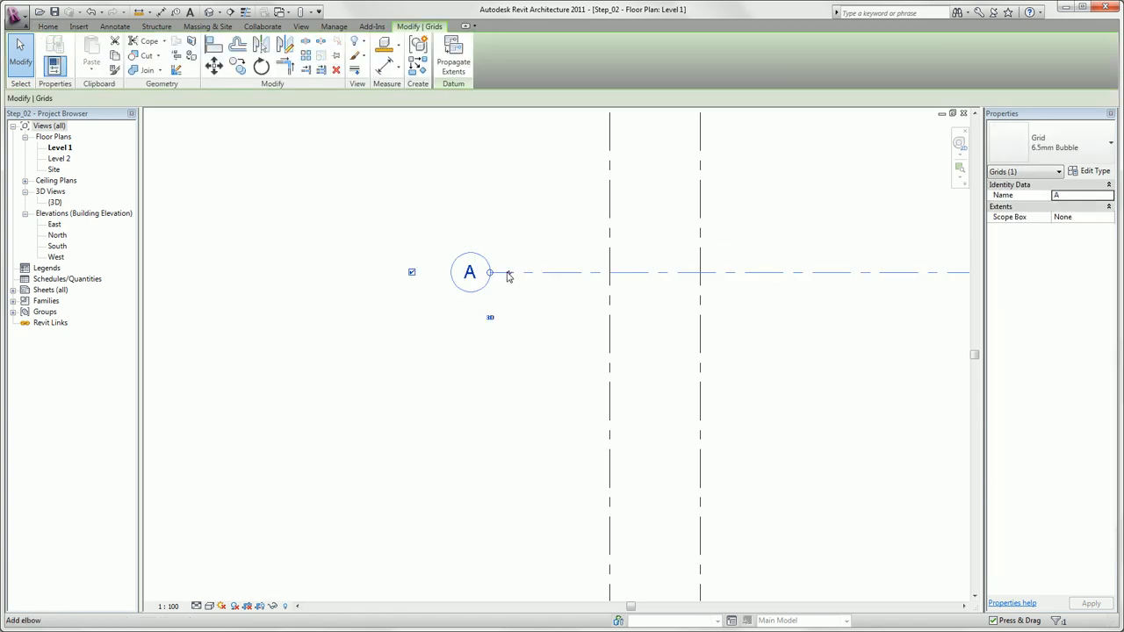
click(307, 59)
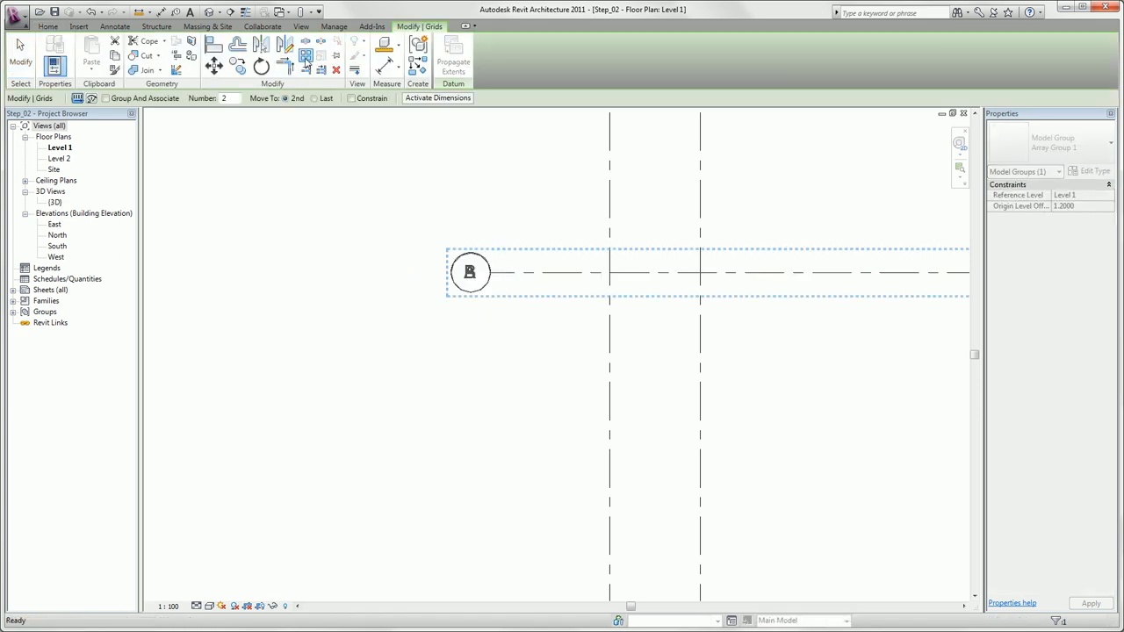
double_click(226, 99)
text(5)
click(492, 272)
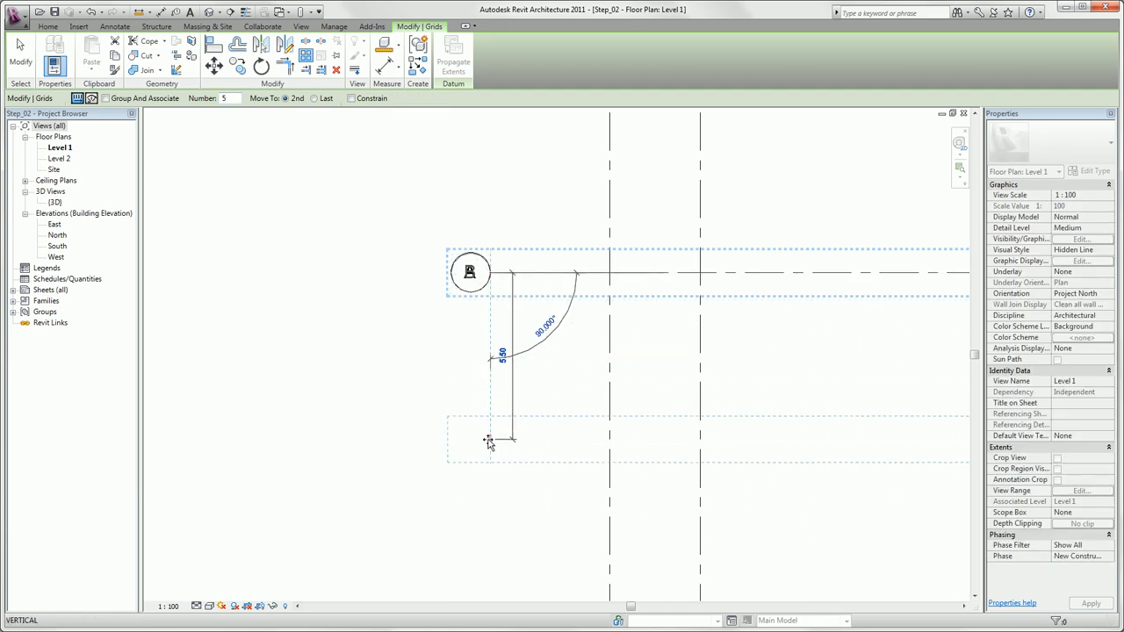
text(10)
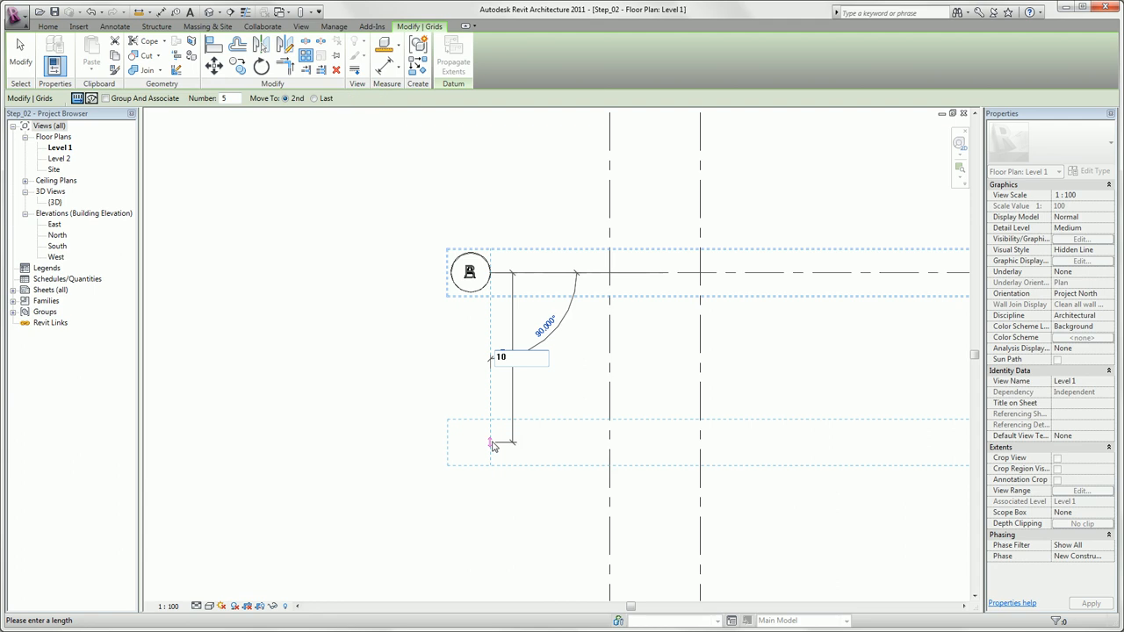
key(Return)
scroll(492, 447, down, 5)
middle_drag(489, 447, 417, 265)
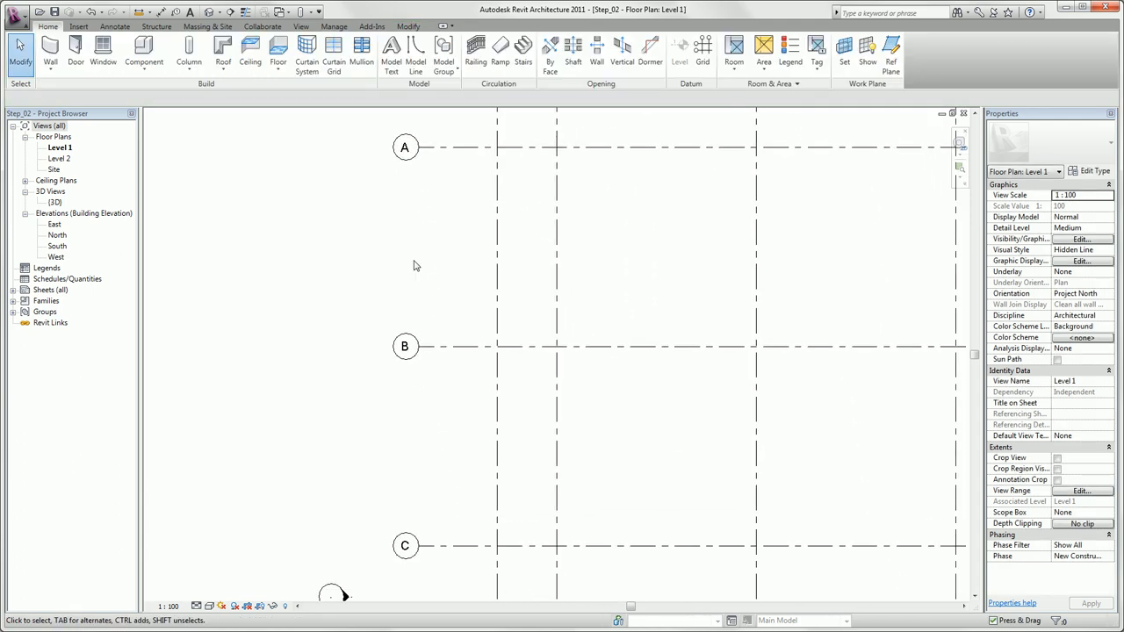
Move grid A closer to grid B by setting the distance between them to 3.
scroll(415, 265, down, 4)
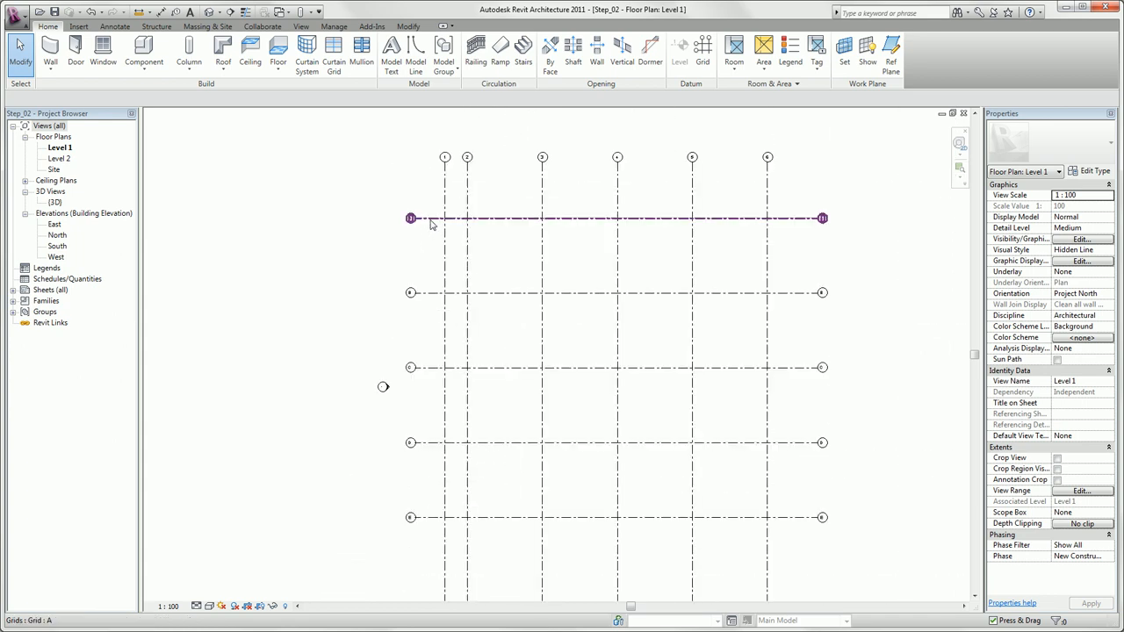
click(431, 220)
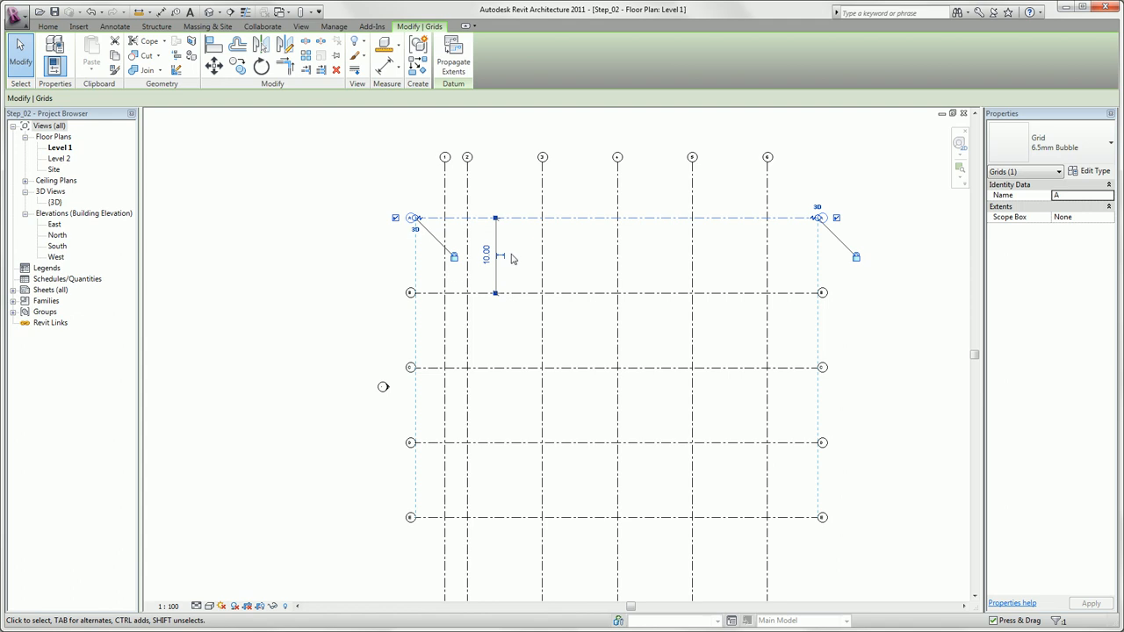
click(488, 257)
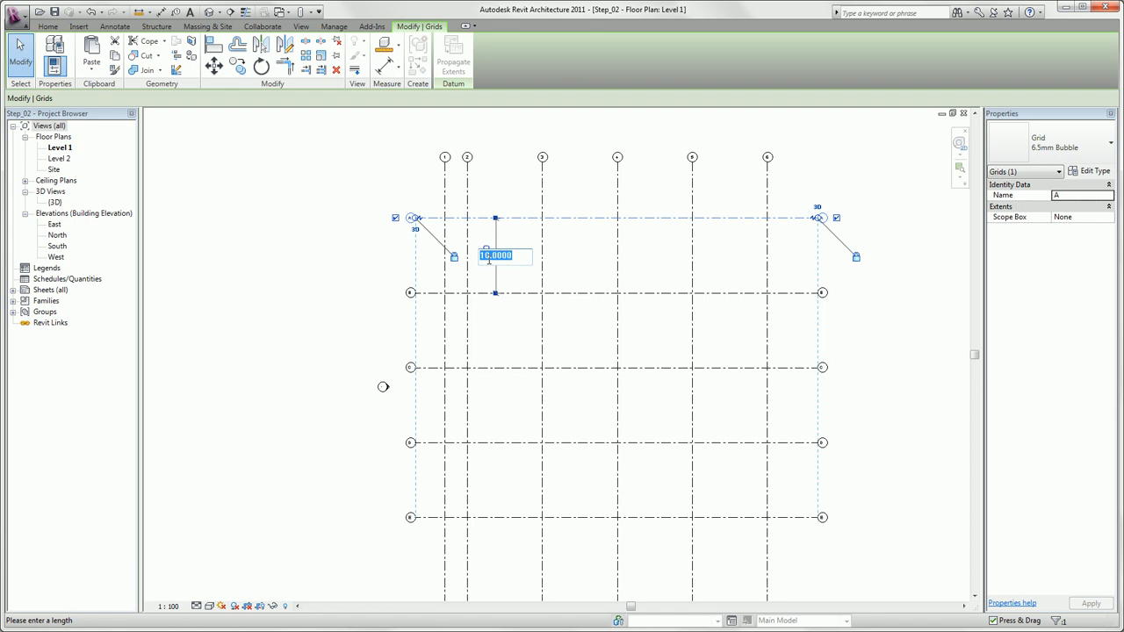
text(3)
key(Return)
click(396, 234)
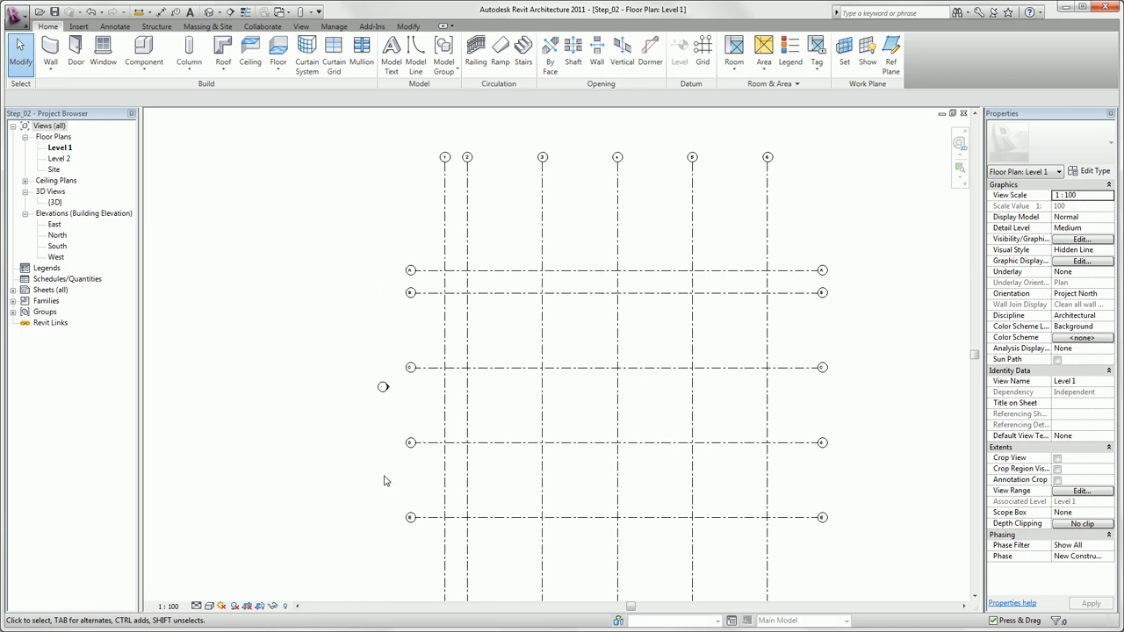
Move grid E closer to grid D by setting the distance between them to 3.
click(425, 519)
click(486, 479)
text(3)
key(Return)
click(351, 437)
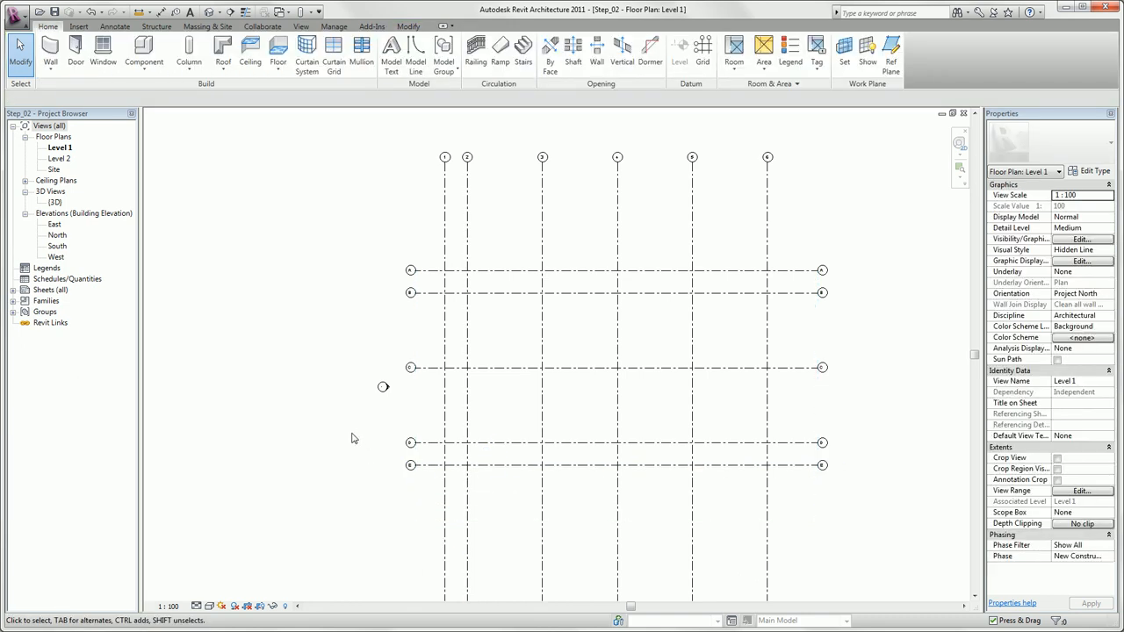
Shorten the aligned upper ends of vertical grids 1 to 6 so their bubbles sit just above grid A.
click(442, 220)
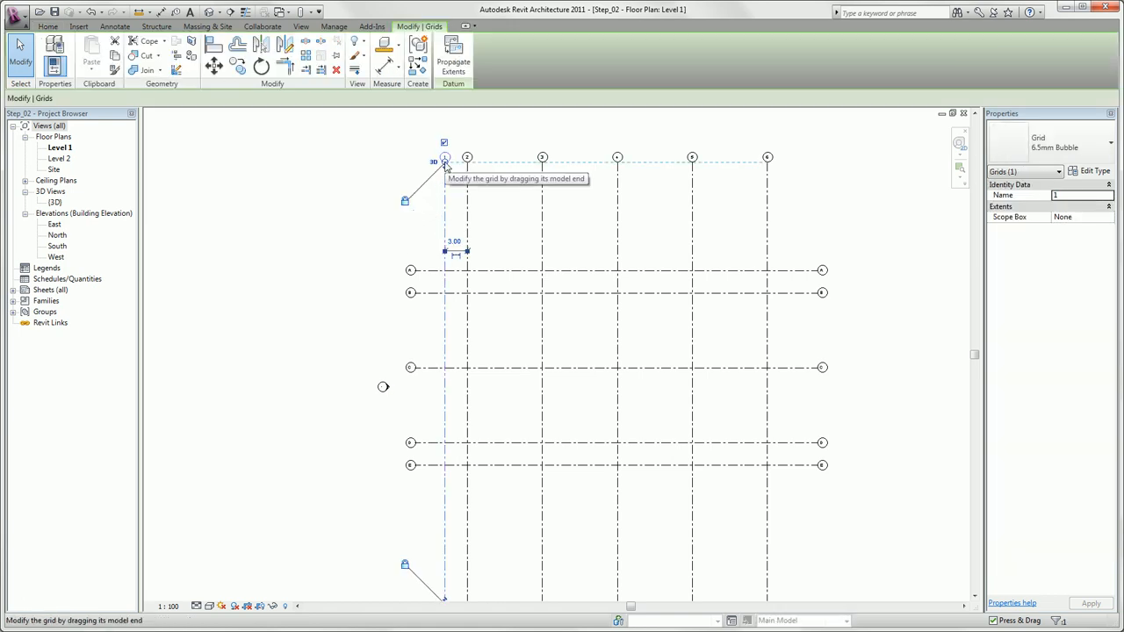
drag(445, 164, 446, 231)
click(392, 211)
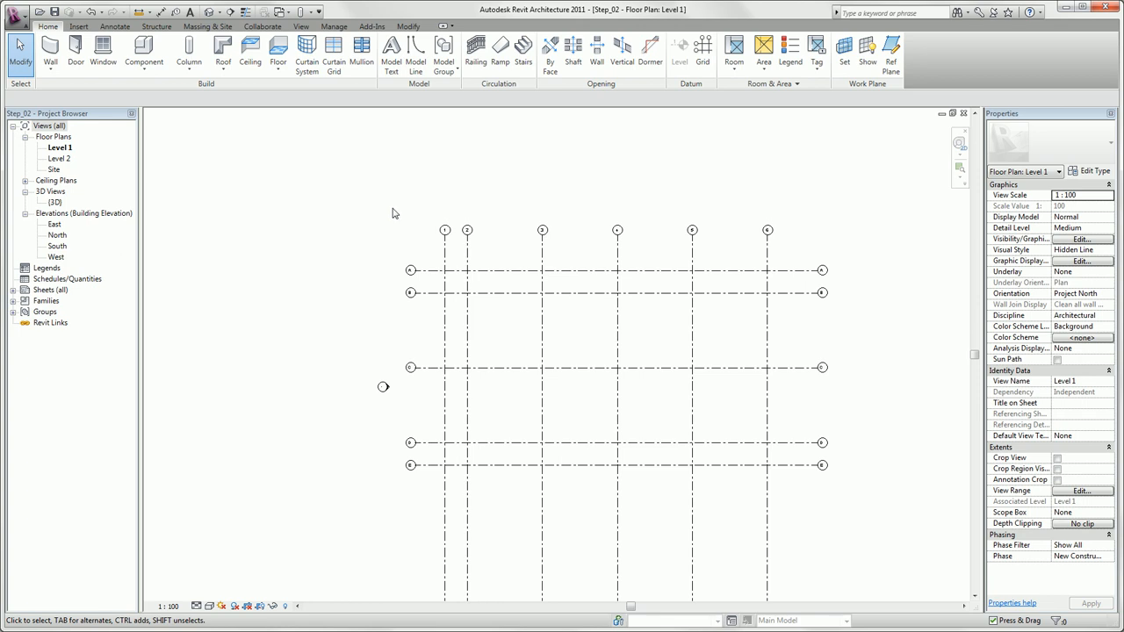
Shorten the aligned lower ends of vertical grids 1 to 6 so their bubbles sit just below grid E.
middle_drag(394, 213, 389, 173)
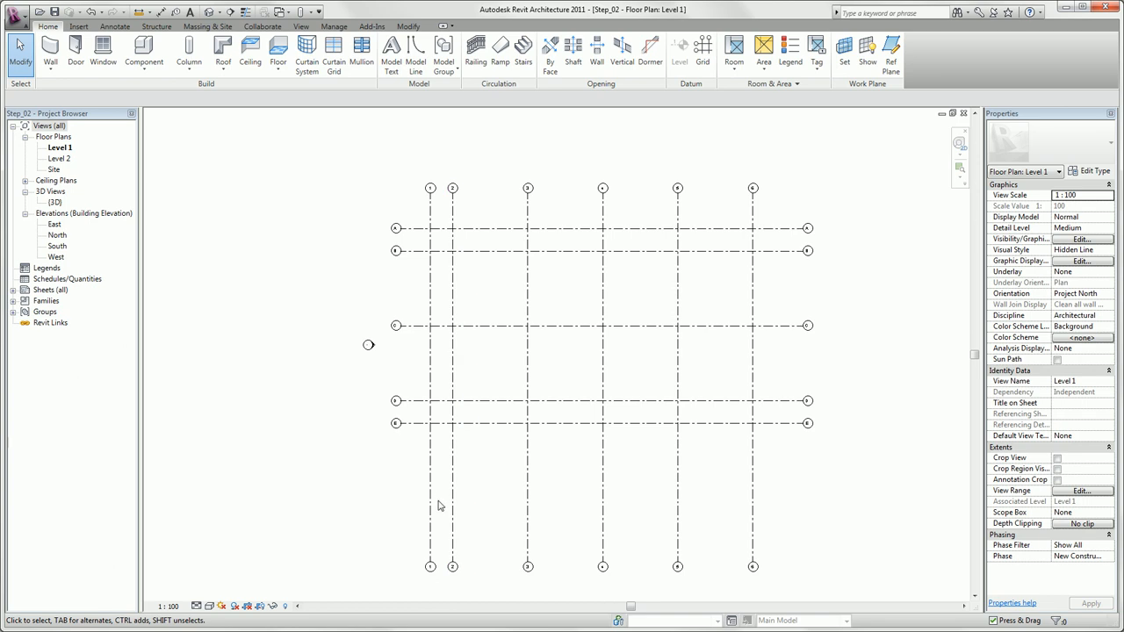
click(430, 560)
drag(430, 562, 430, 475)
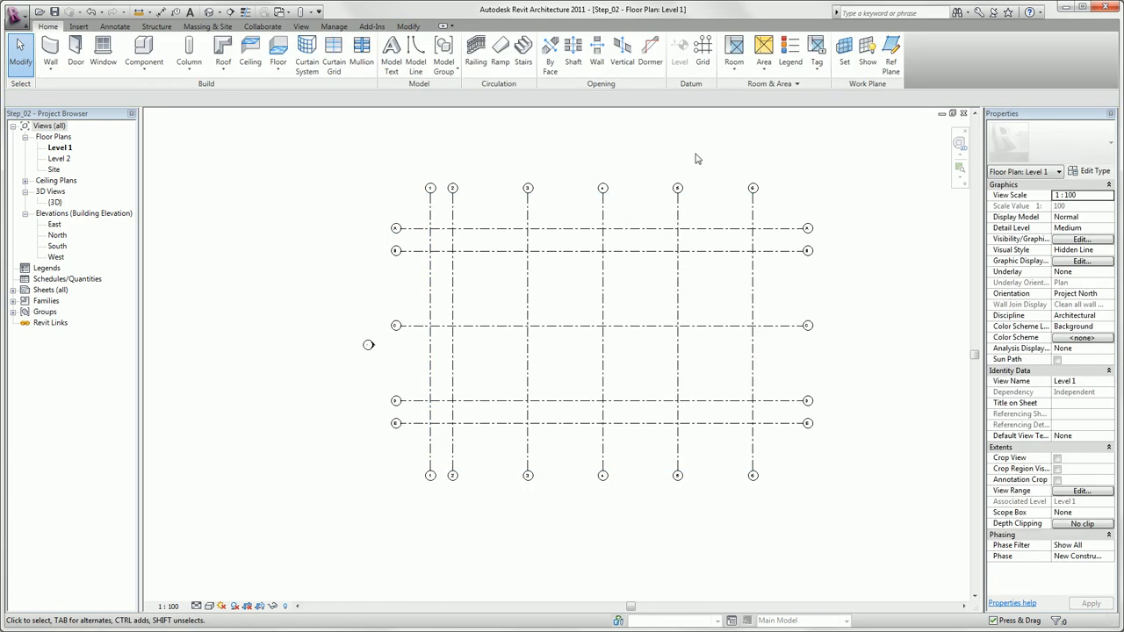
Open the East elevation and set the elevation of Level 2 to 3.
double_click(56, 226)
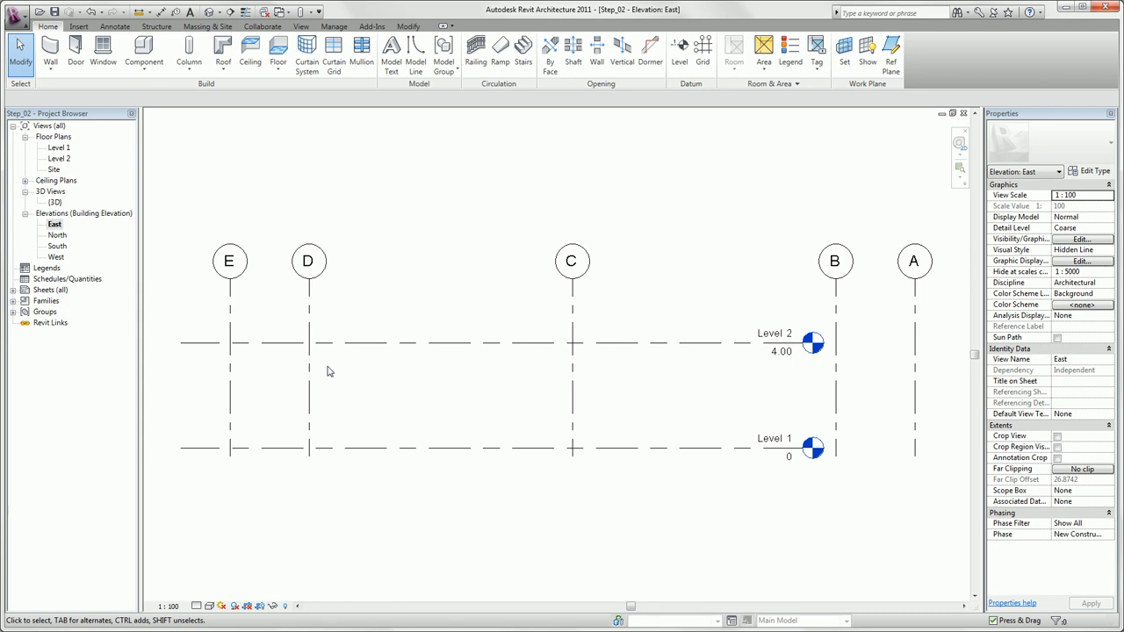
click(625, 342)
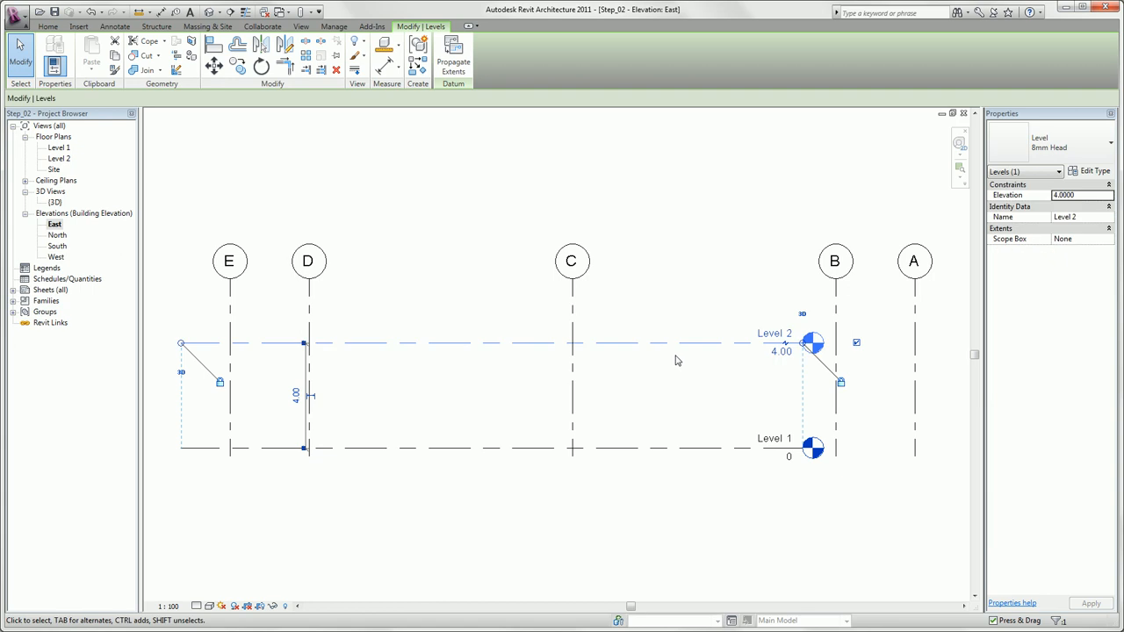
click(785, 353)
text(3)
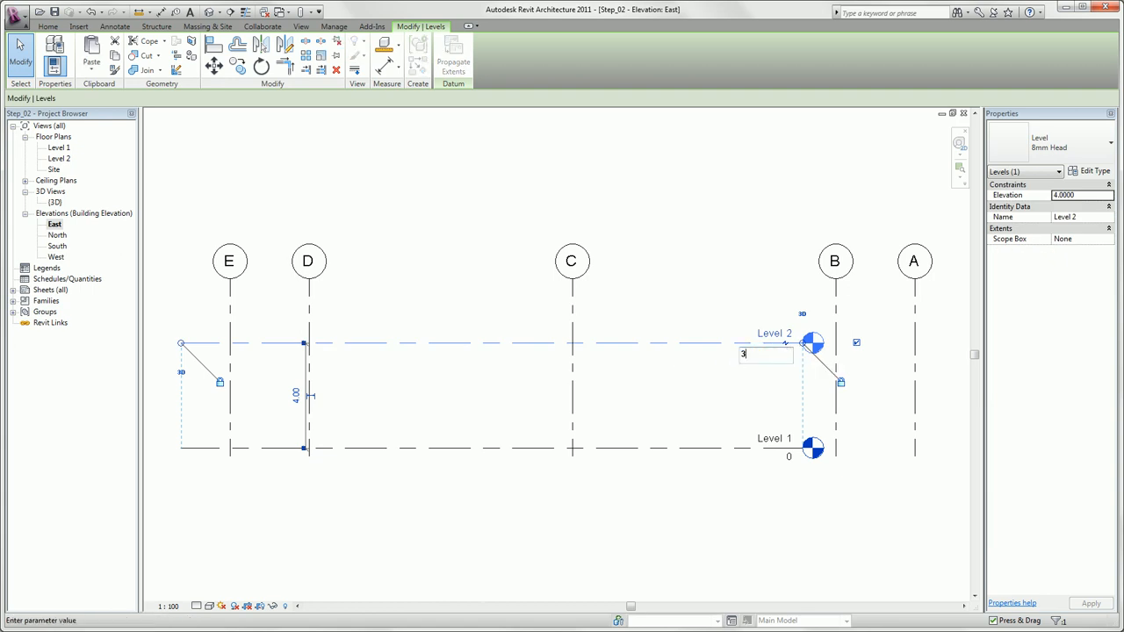
key(Return)
click(723, 302)
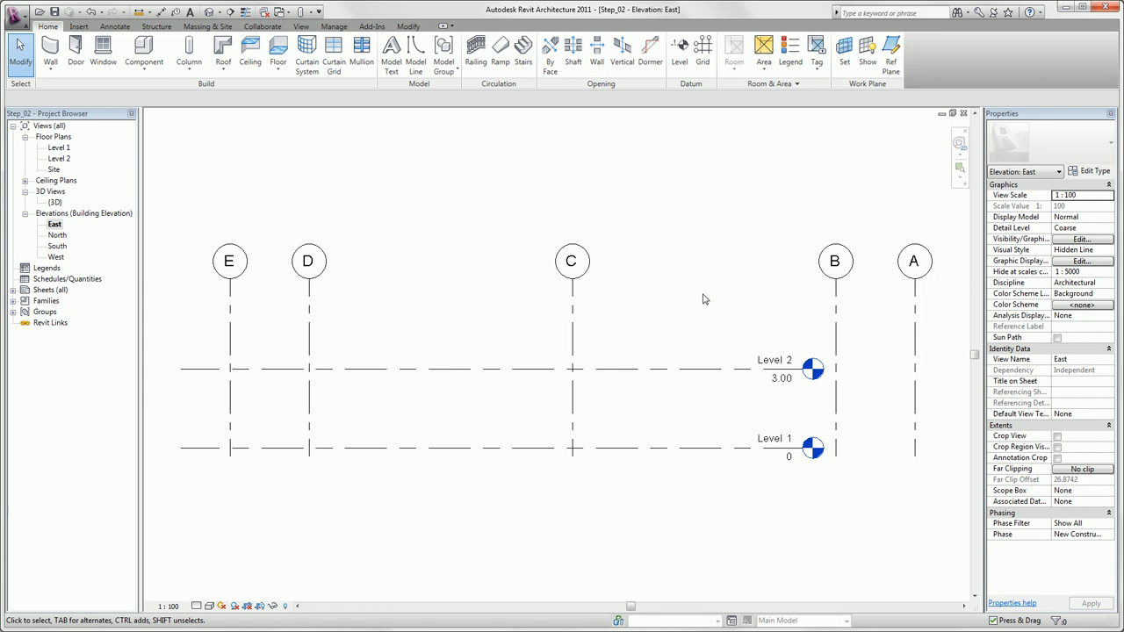
Draw a new level 3.00 above Level 2, with both ends aligned to the ends of the existing levels.
click(683, 54)
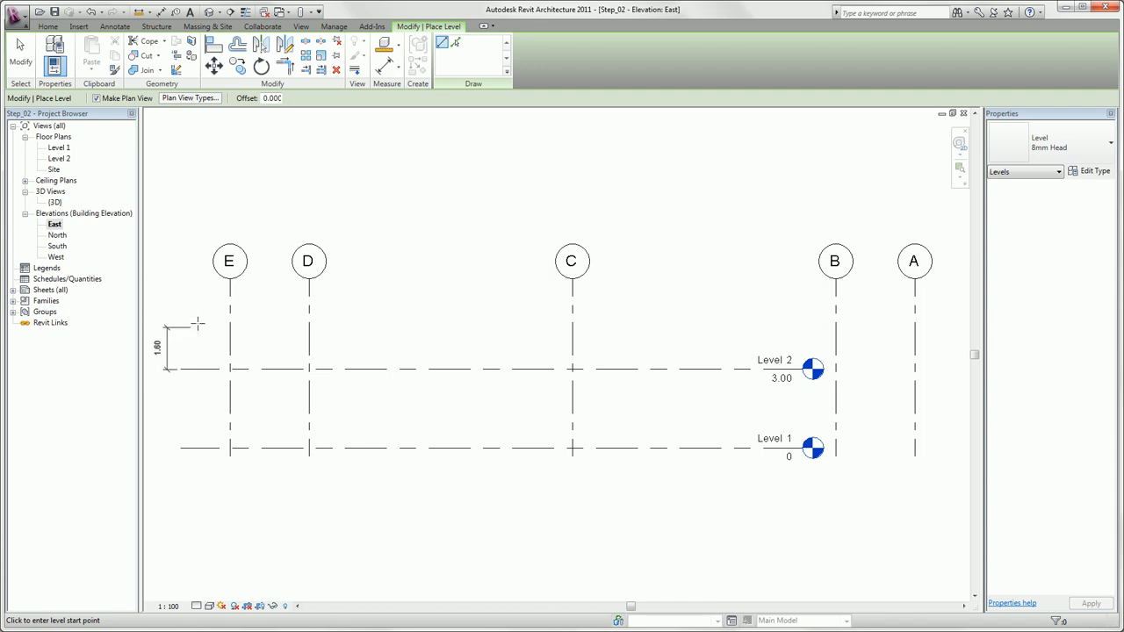
middle_drag(196, 314, 214, 303)
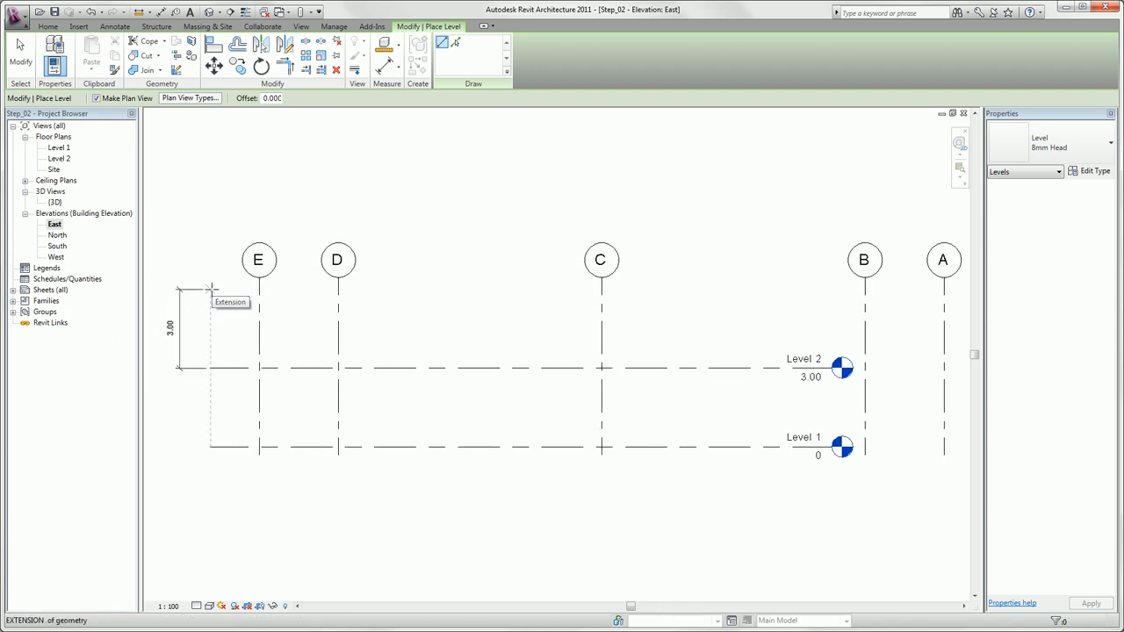
click(211, 288)
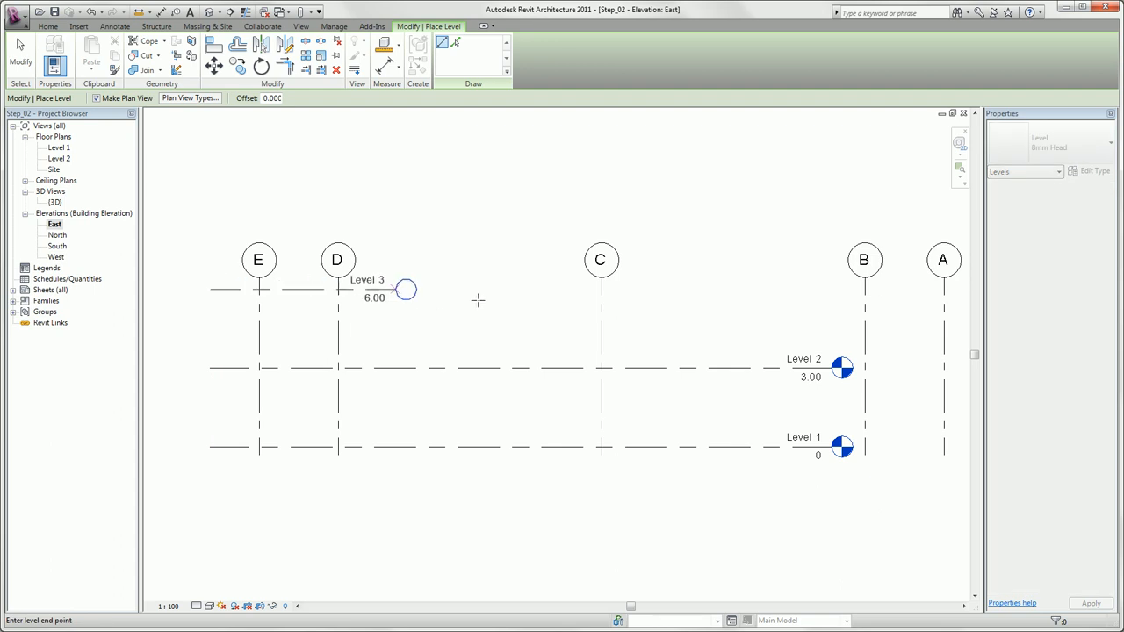
click(842, 288)
key(Escape)
key(Escape)
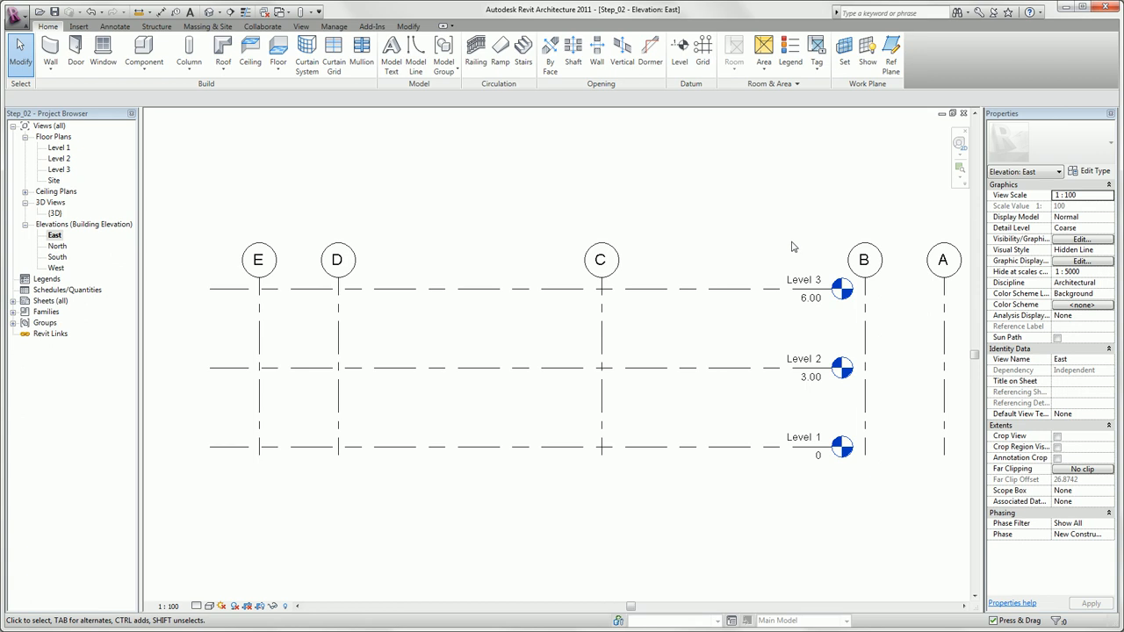
Add three more levels above Level 3 by picking the topmost level line each time with an offset of 3.
click(682, 54)
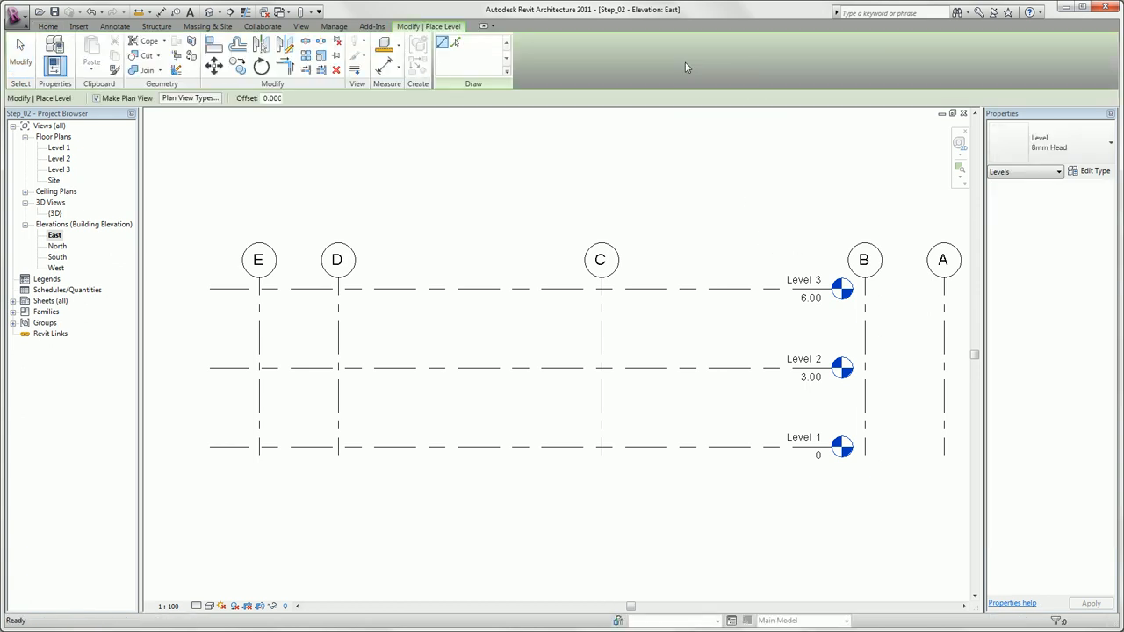
click(456, 48)
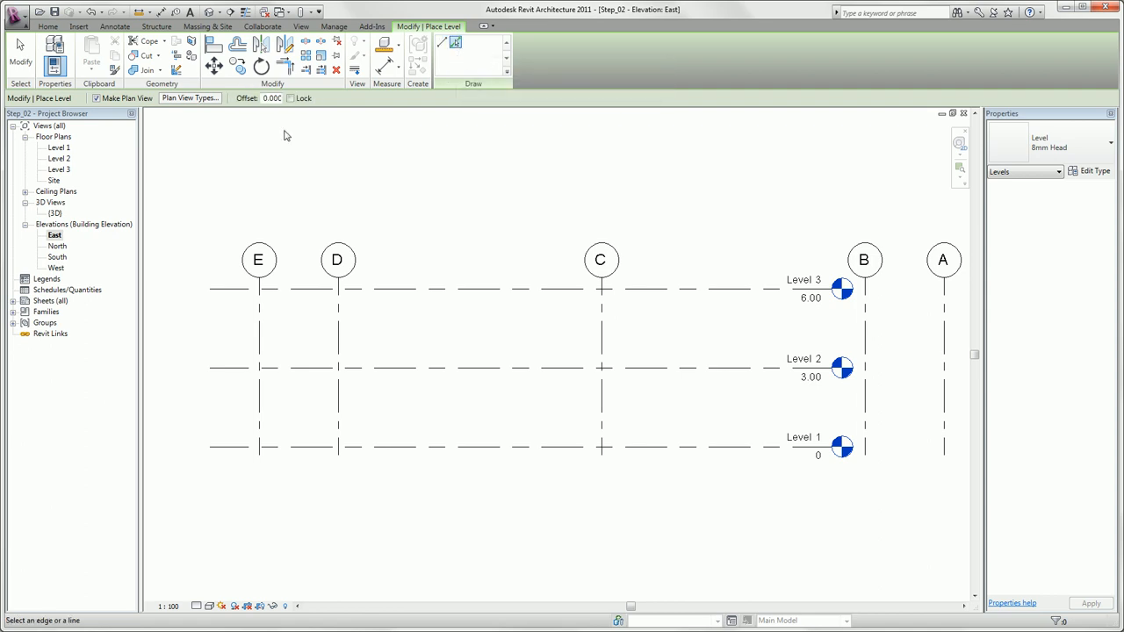
click(266, 98)
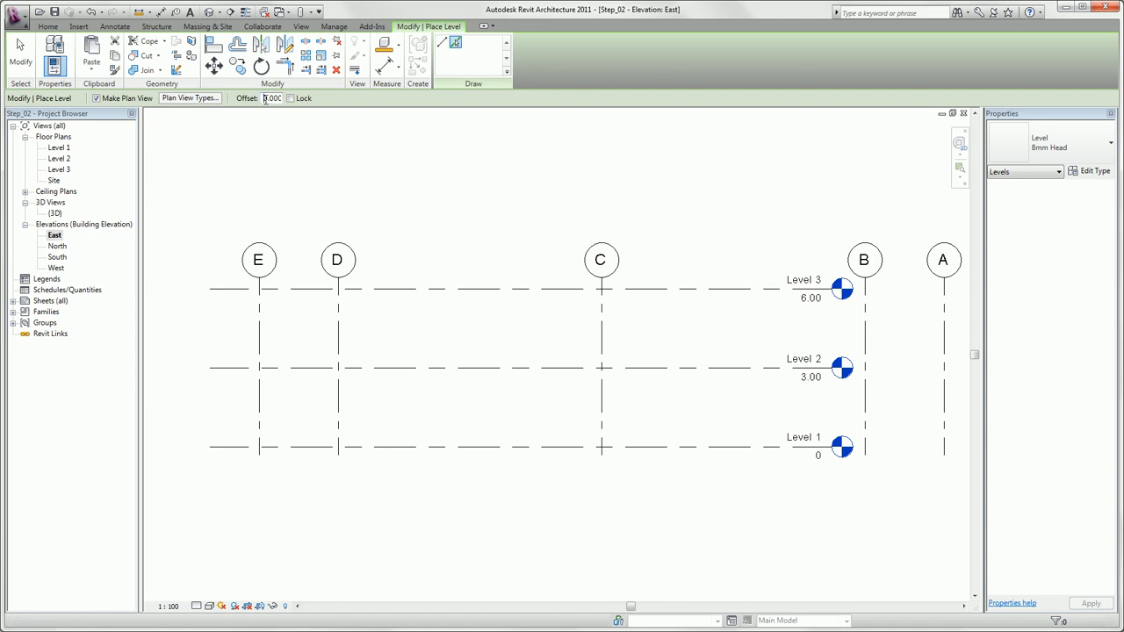
click(417, 292)
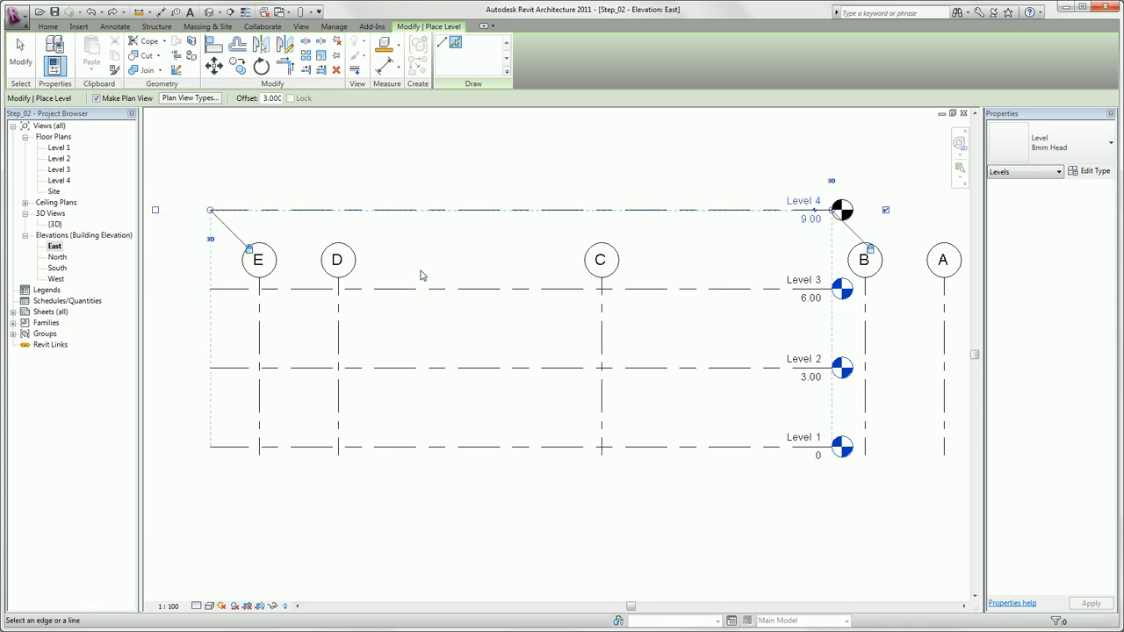
click(420, 208)
middle_drag(422, 150, 428, 296)
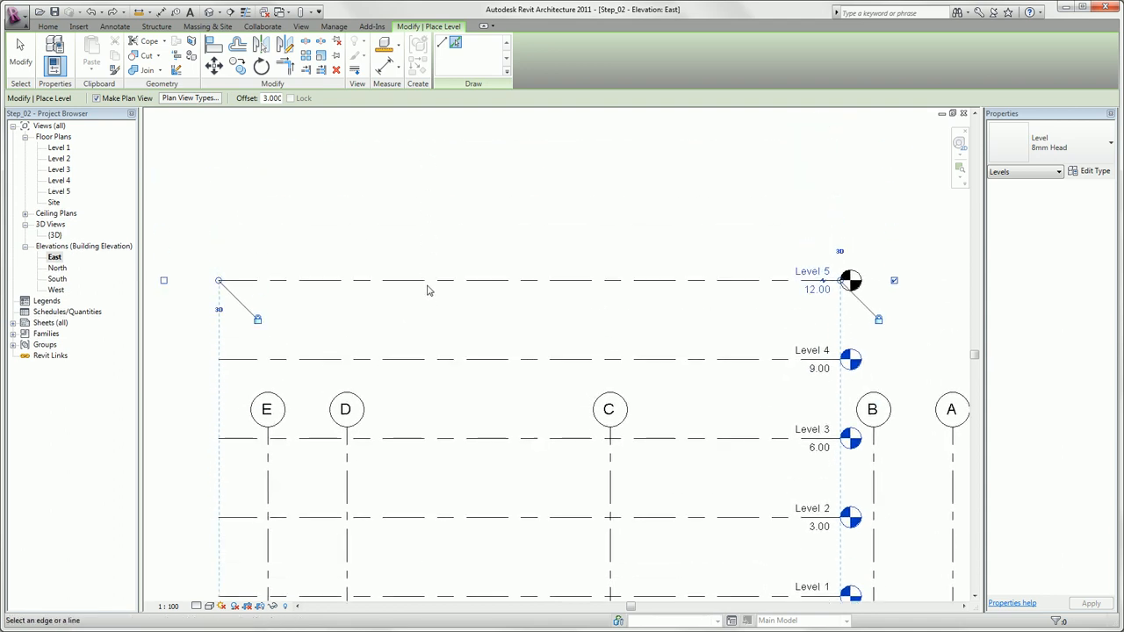
click(427, 281)
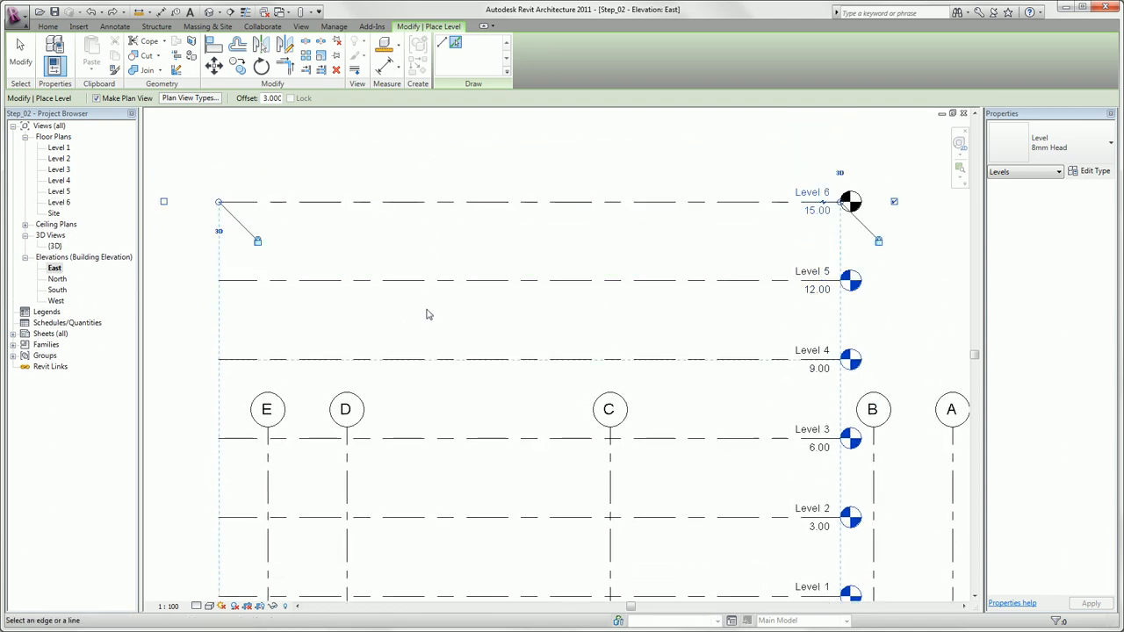
key(Escape)
key(Escape)
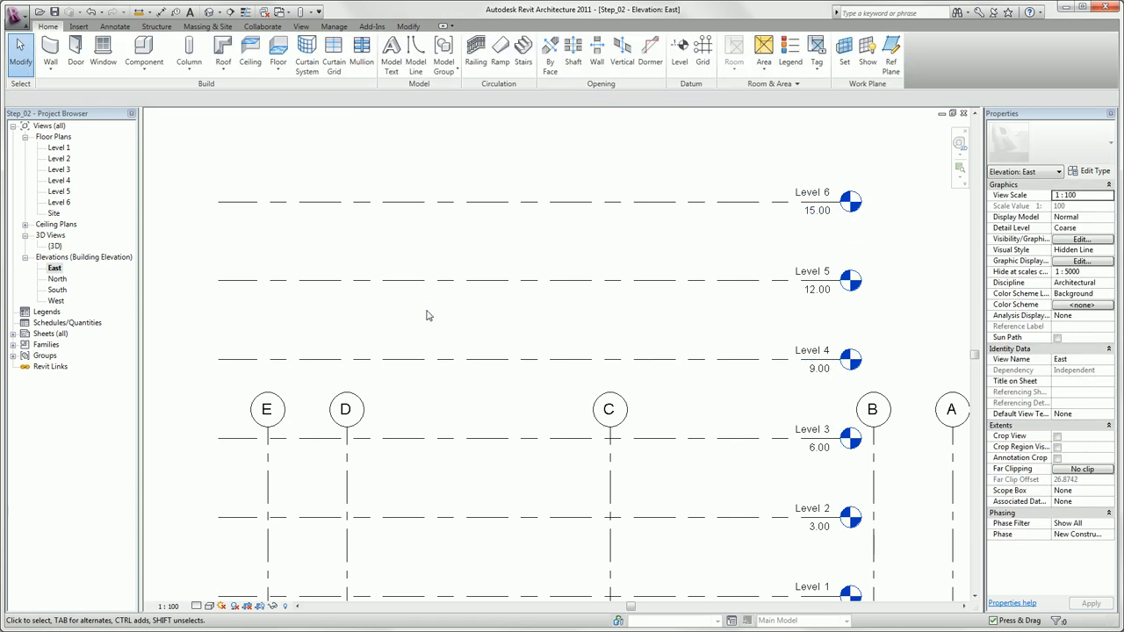
Extend the aligned head ends of all six levels outward so the level heads sit beyond grid A.
middle_drag(456, 316, 446, 317)
scroll(446, 318, down, 2)
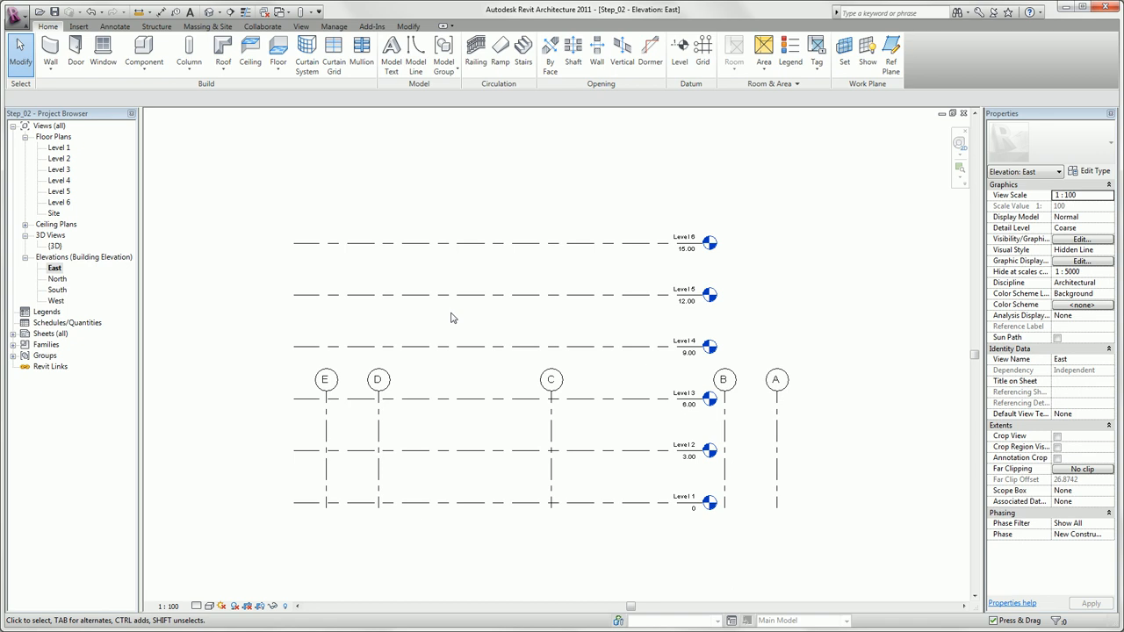
click(692, 251)
drag(702, 244, 857, 245)
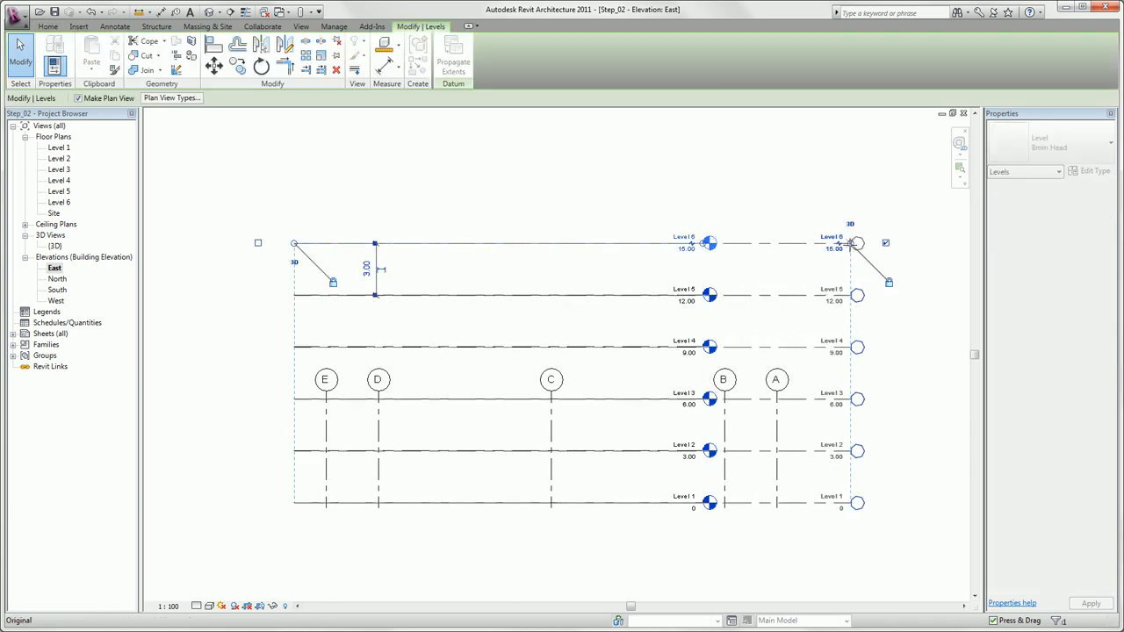
Extend the aligned upper ends of grids A to E so their bubbles sit above Level 6.
click(326, 413)
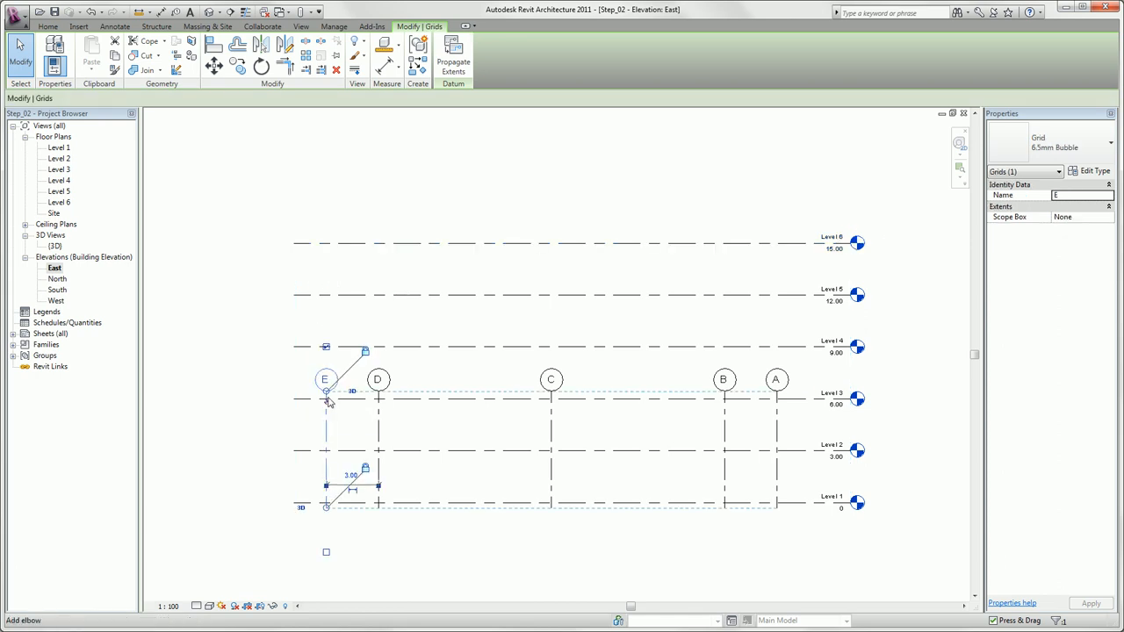
drag(326, 397, 327, 181)
click(260, 221)
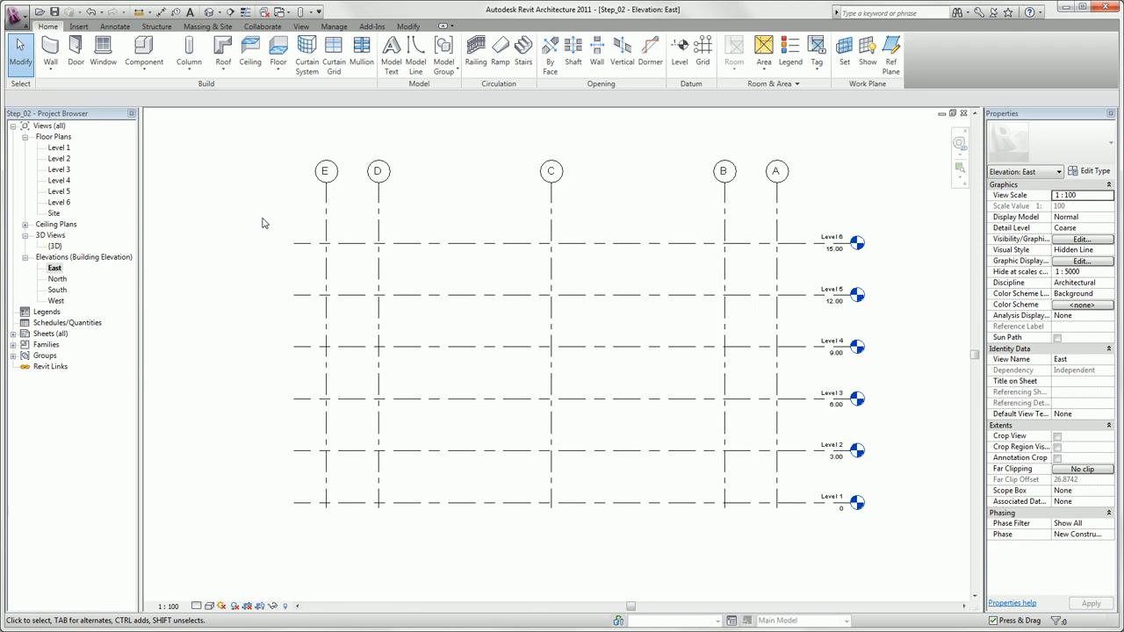
In the Level 1 plan, sketch a rectangular floor boundary from the grid A/6 intersection to grid E, about 15.13 wide and 26 long.
double_click(58, 148)
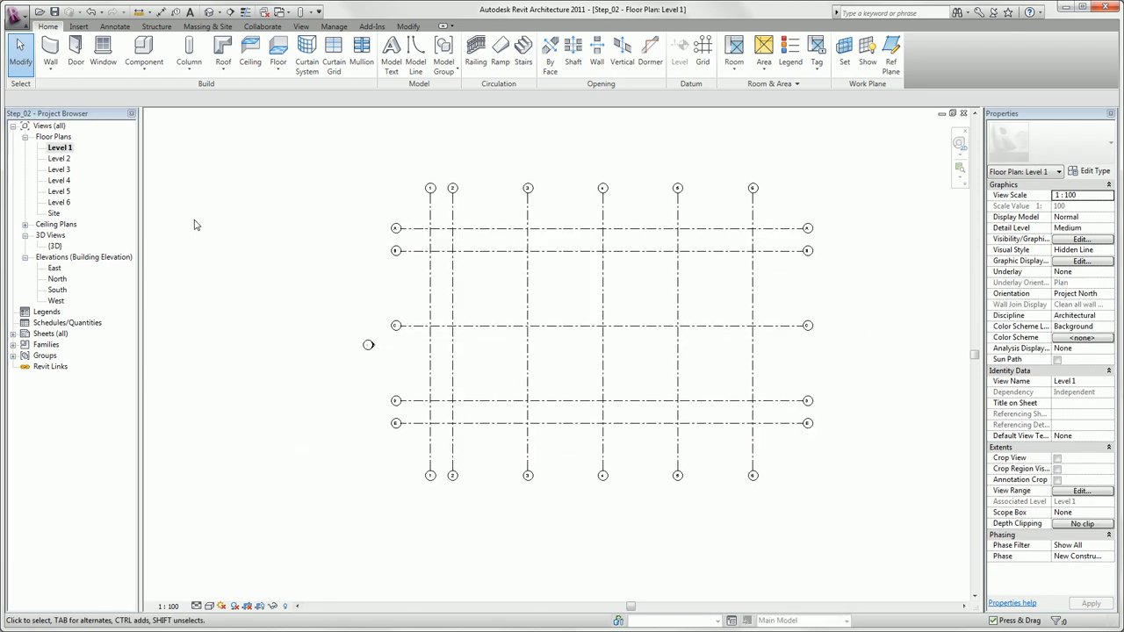
click(280, 51)
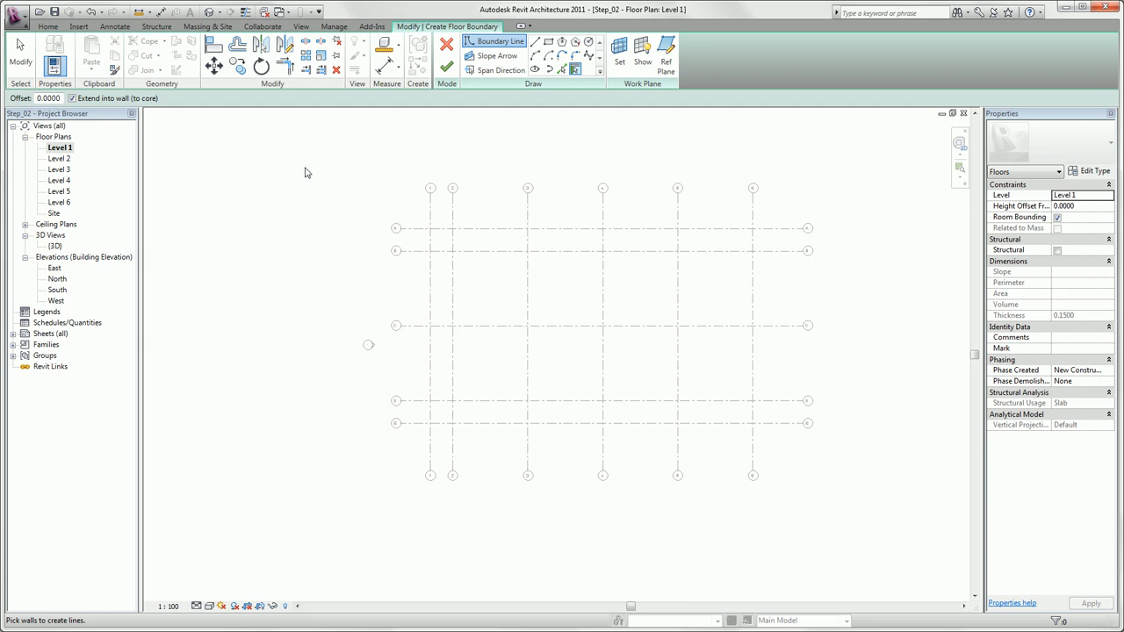
click(548, 41)
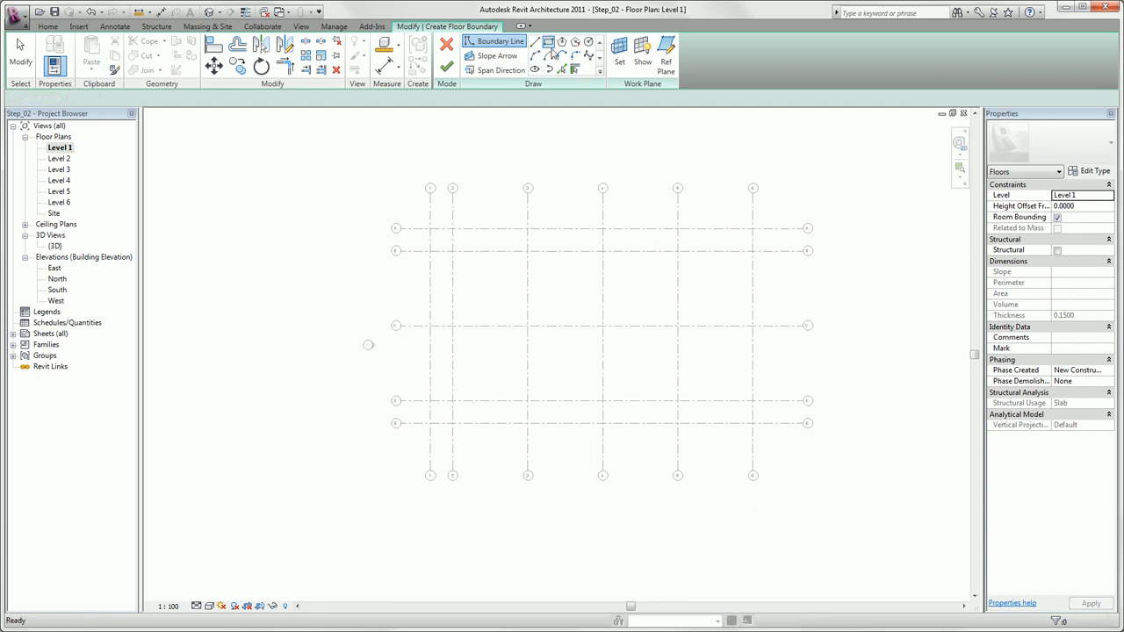
click(753, 228)
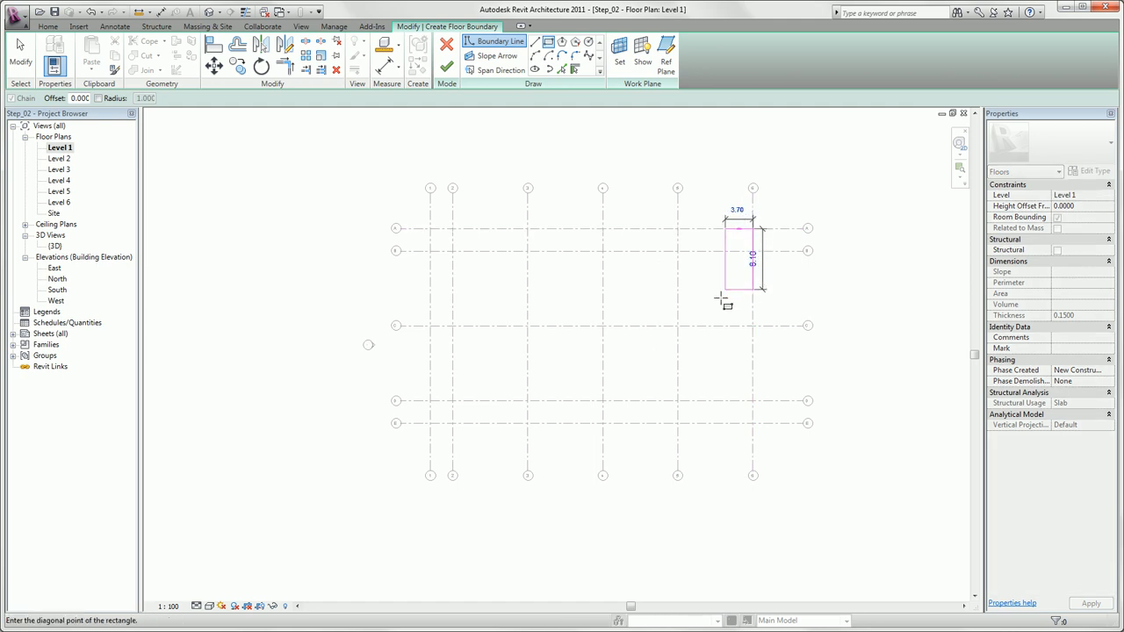
click(639, 423)
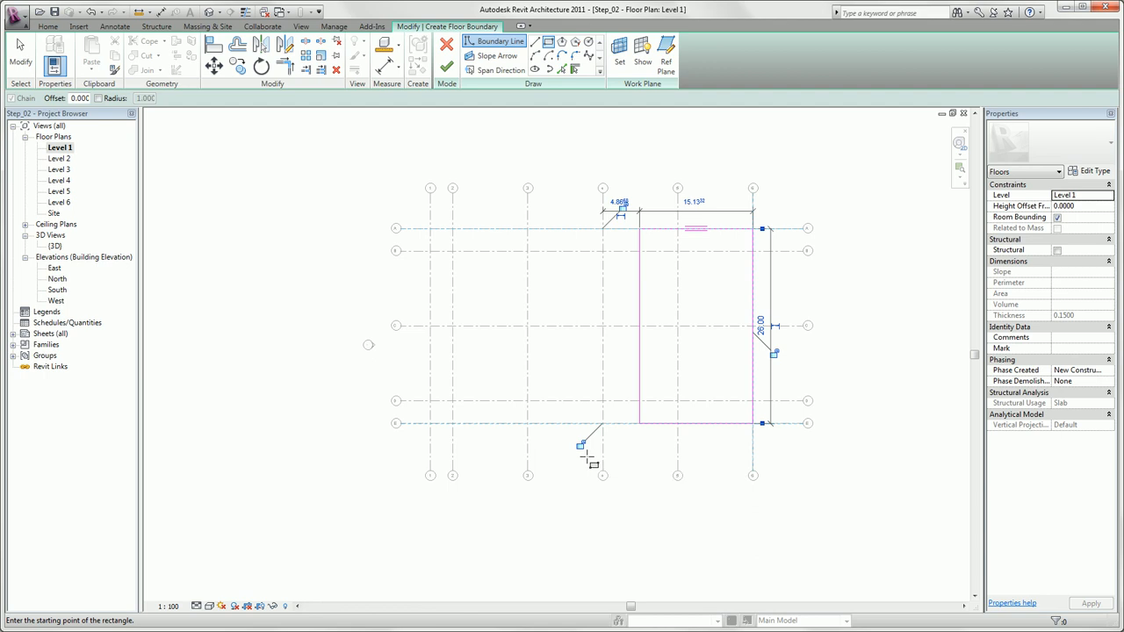
Lock the floor boundary edges to the grid lines they align with, A, E and 6.
click(581, 446)
click(775, 353)
key(Escape)
key(Escape)
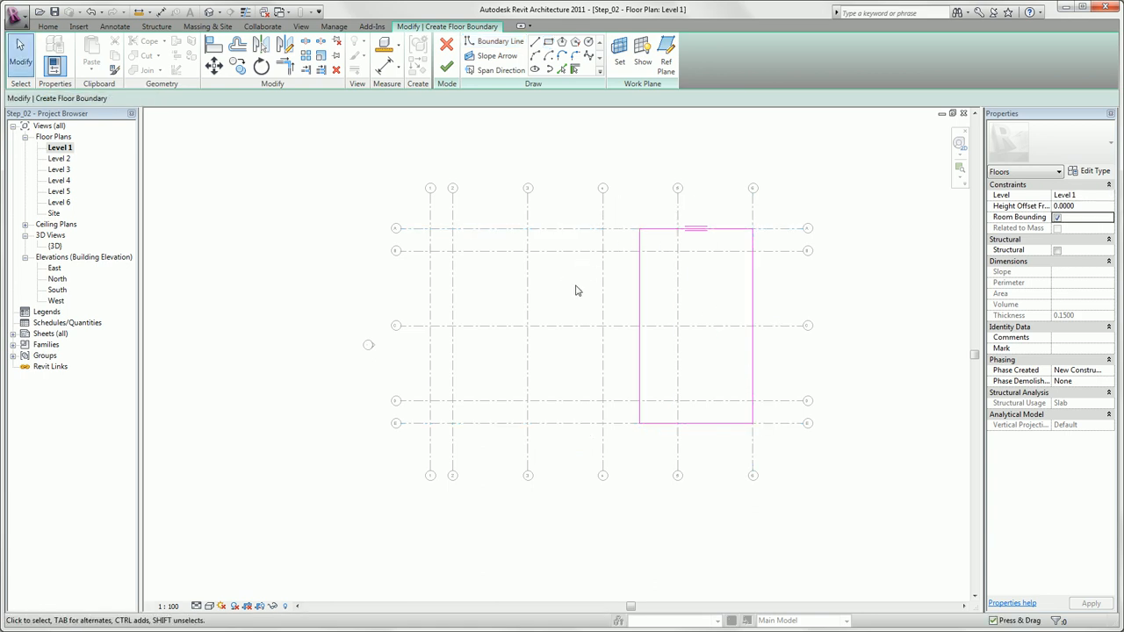
Set the distance from the free boundary edge between grids 4 and 5 to grid 6 to 17, and finish the floor.
click(639, 272)
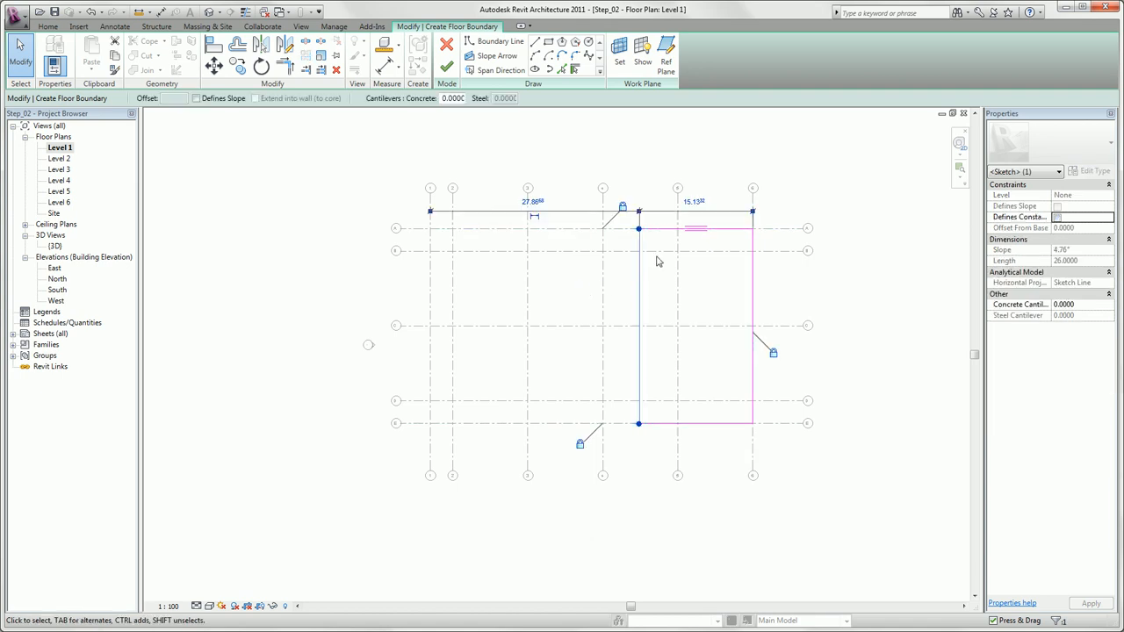
click(694, 203)
text(17)
key(Return)
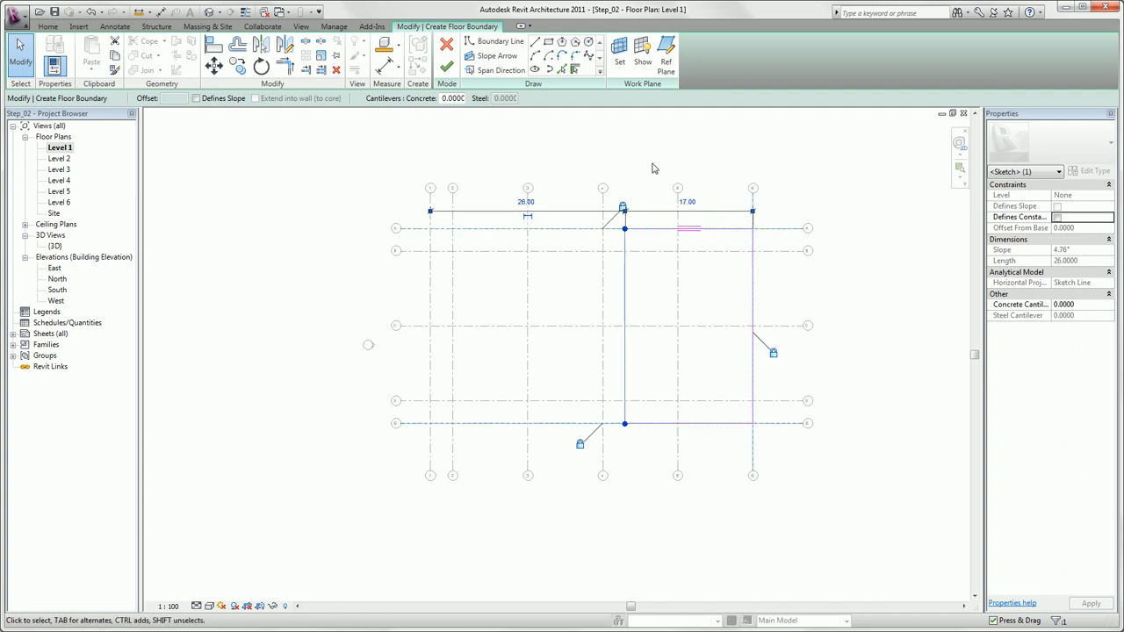
click(652, 169)
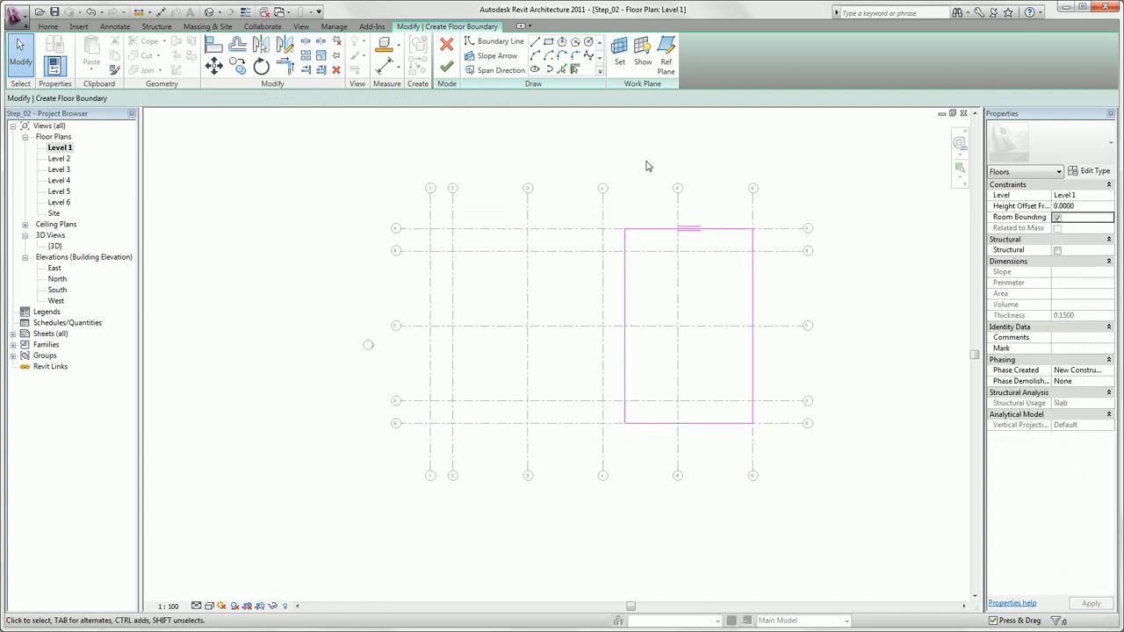
click(442, 70)
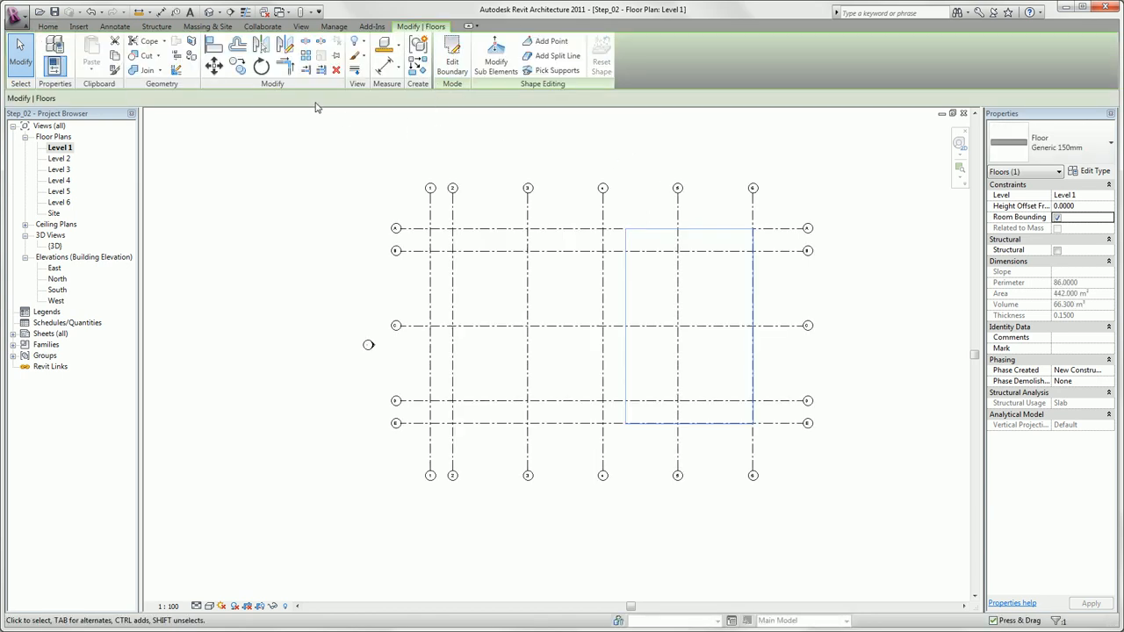
Open the default 3D view and orbit around the floor slab to examine it from several directions, including the opposite isometric corner.
click(209, 13)
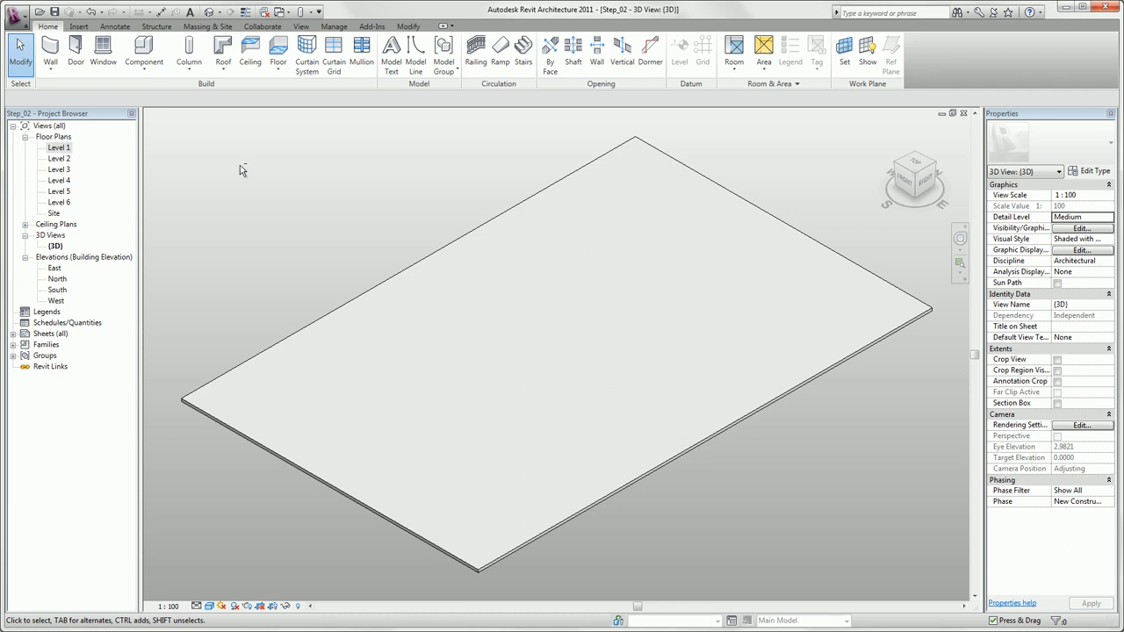
mouse_move(239, 165)
shift+middle_down()
mouse_move(311, 185)
mouse_move(351, 175)
mouse_move(356, 161)
mouse_move(256, 176)
mouse_move(224, 152)
shift+middle_up()
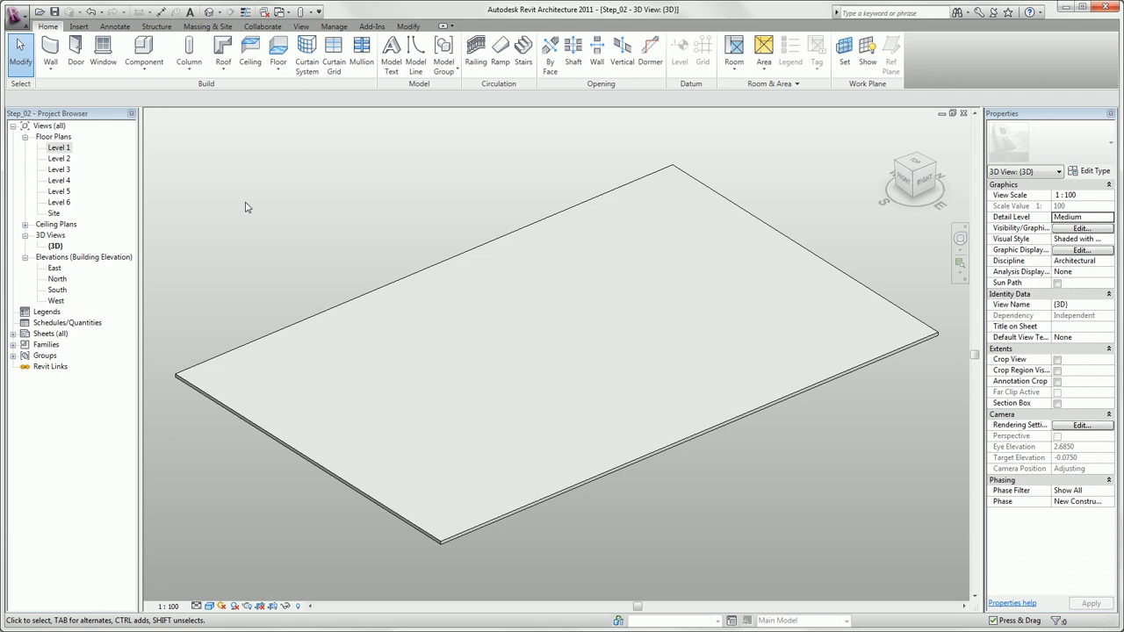
mouse_move(256, 212)
middle_down()
mouse_move(387, 214)
mouse_move(168, 208)
mouse_move(276, 206)
middle_up()
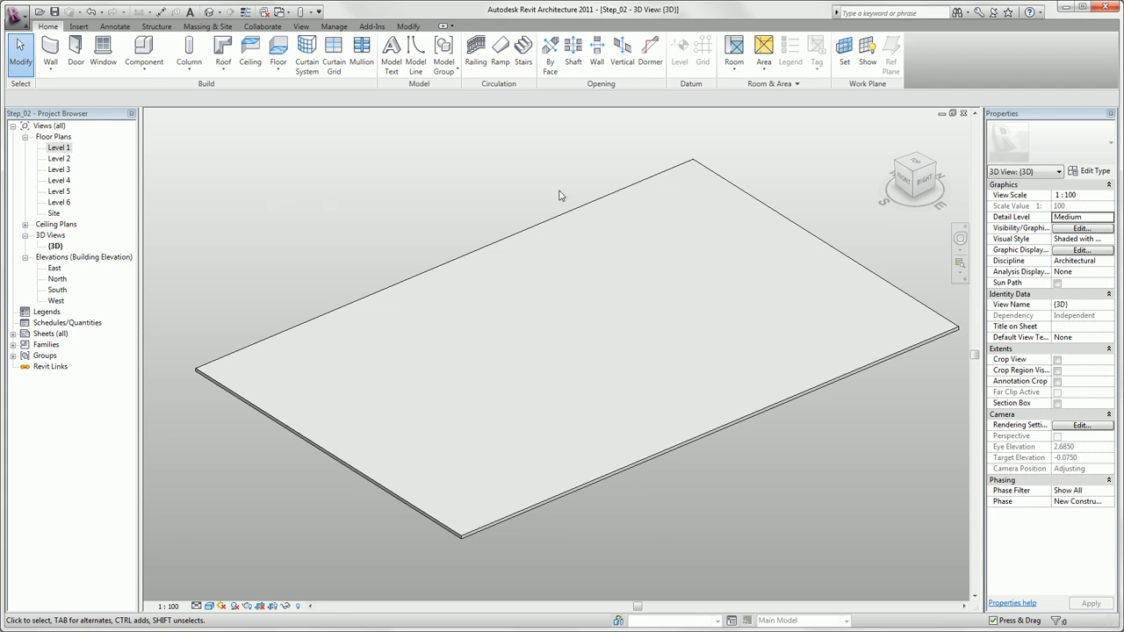
mouse_move(917, 181)
mouse_down()
mouse_move(892, 183)
mouse_move(931, 179)
mouse_up()
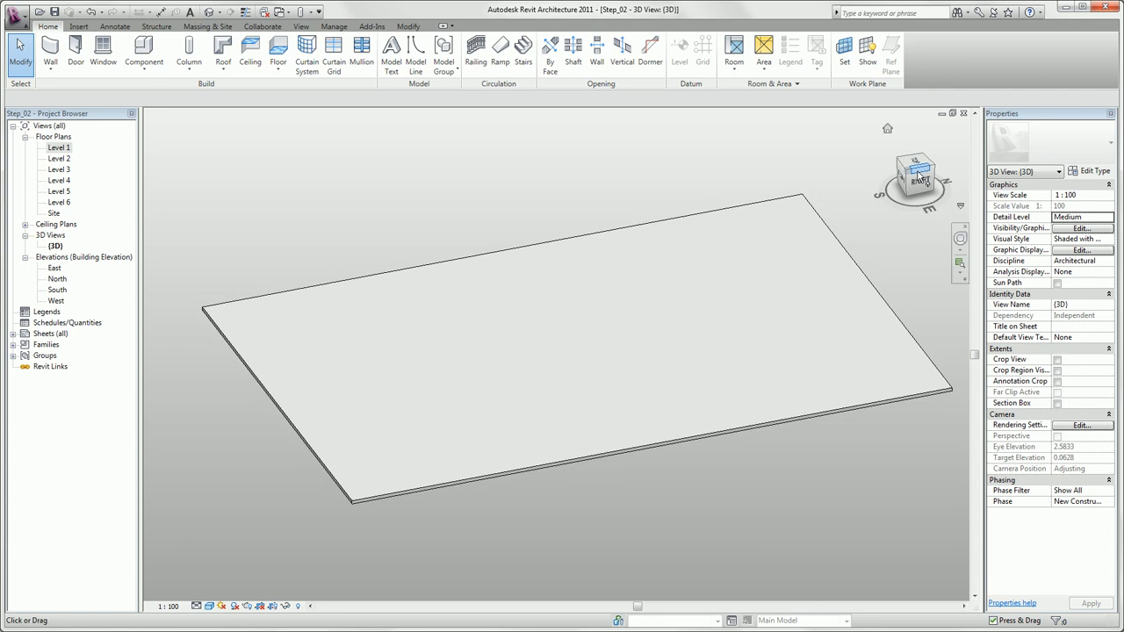
click(920, 170)
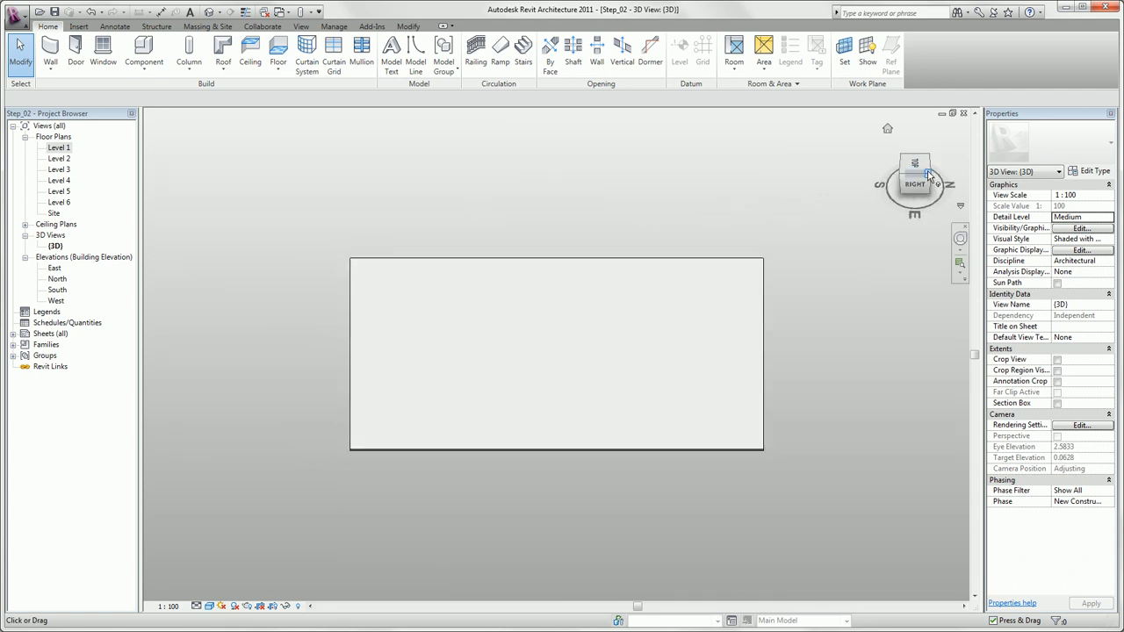
click(929, 175)
drag(929, 176, 850, 239)
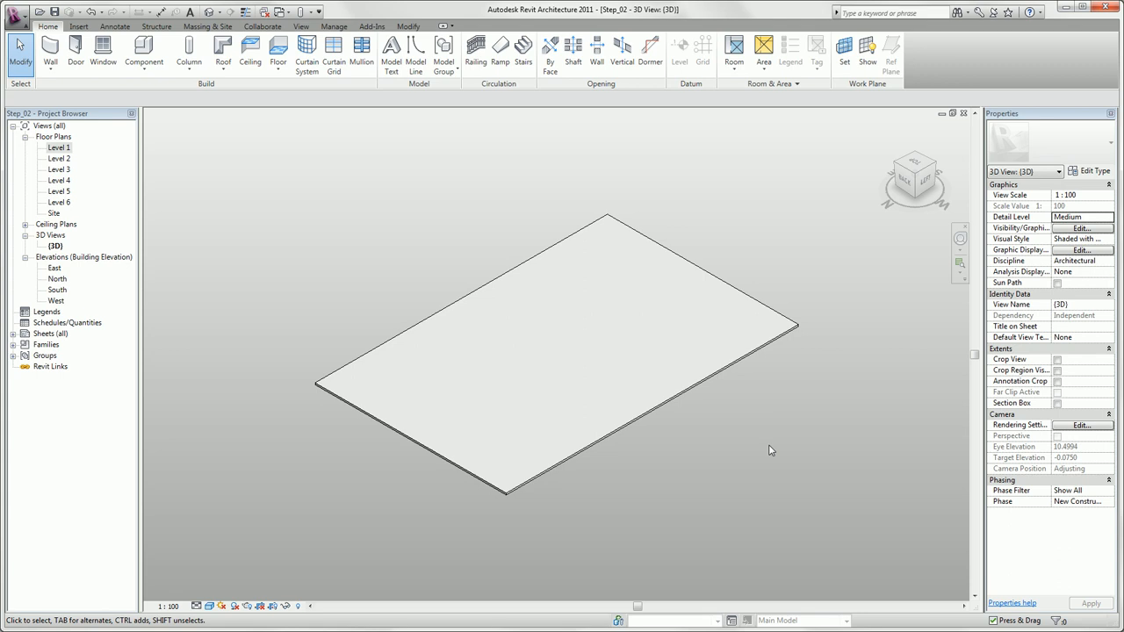